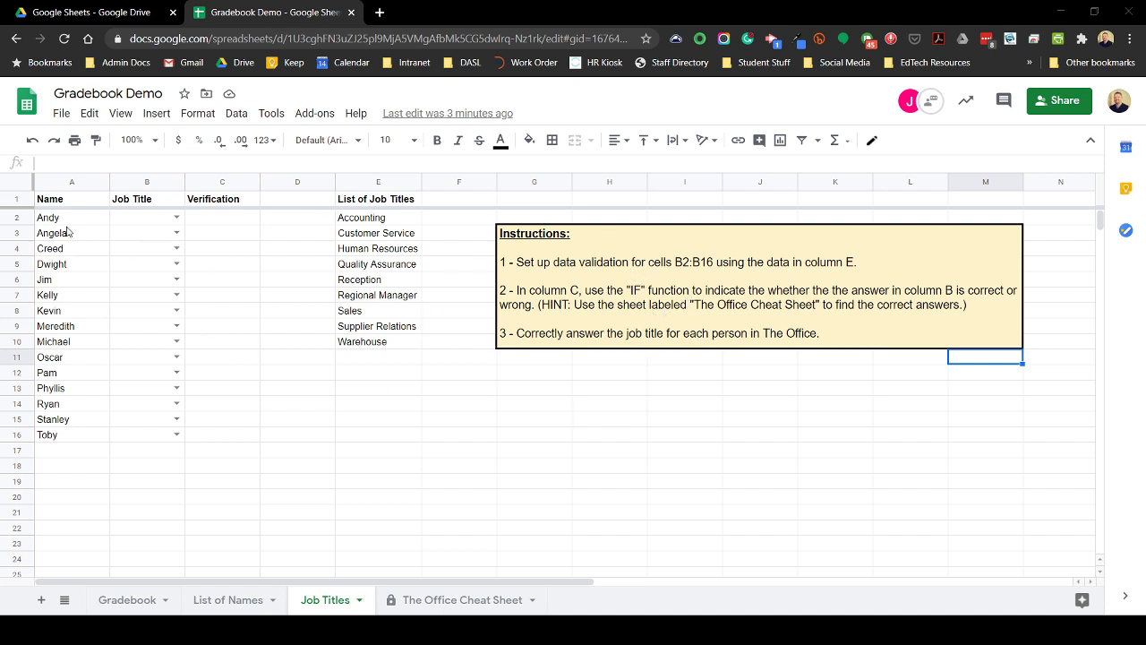
Step: Review the name list on the Job Titles sheet and the matching answers on The Office Cheat Sheet
{"action": "left_click_drag", "start_coordinate": [68, 220], "coordinate": [96, 438]}
{"action": "left_click", "coordinate": [95, 438]}
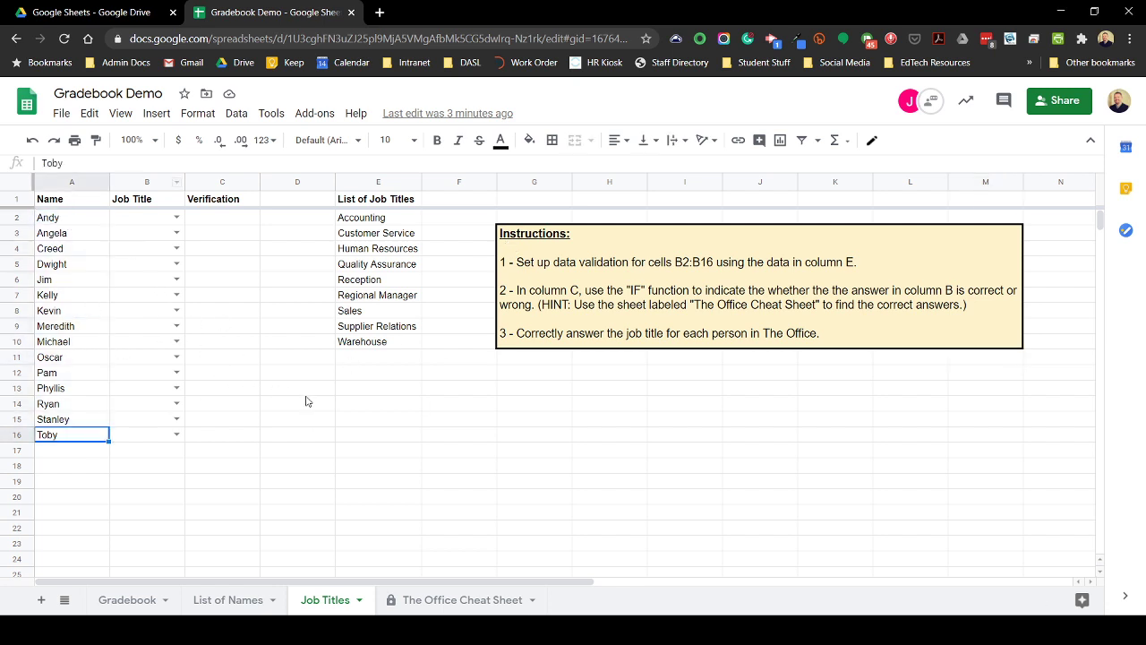
{"action": "left_click", "coordinate": [433, 600]}
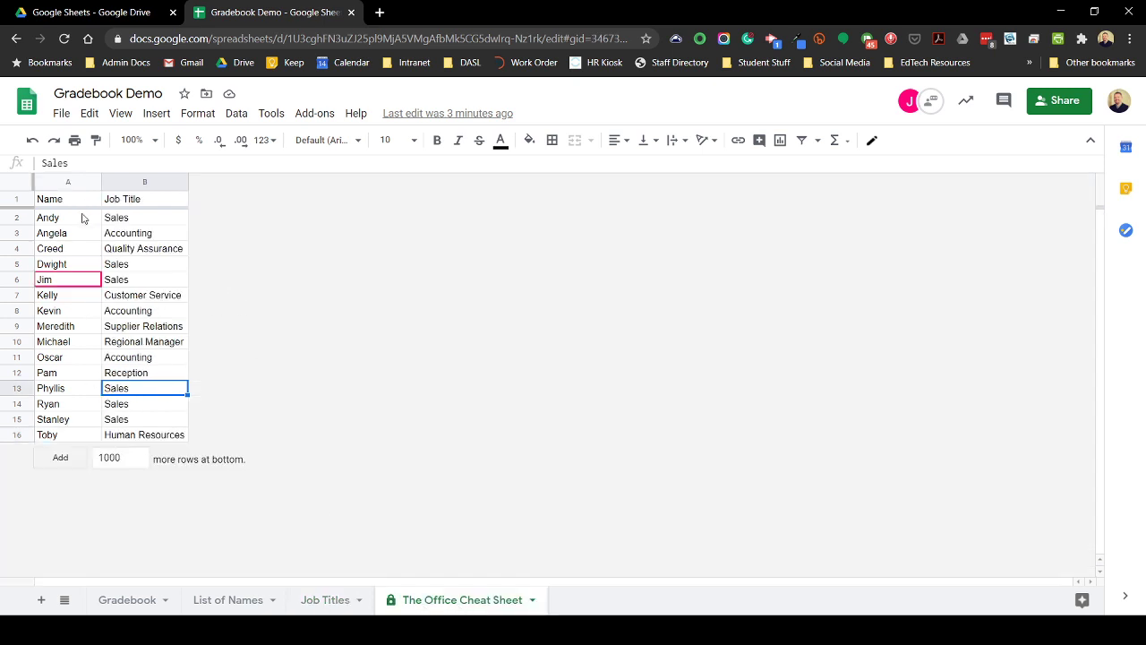
{"action": "left_click", "coordinate": [322, 602]}
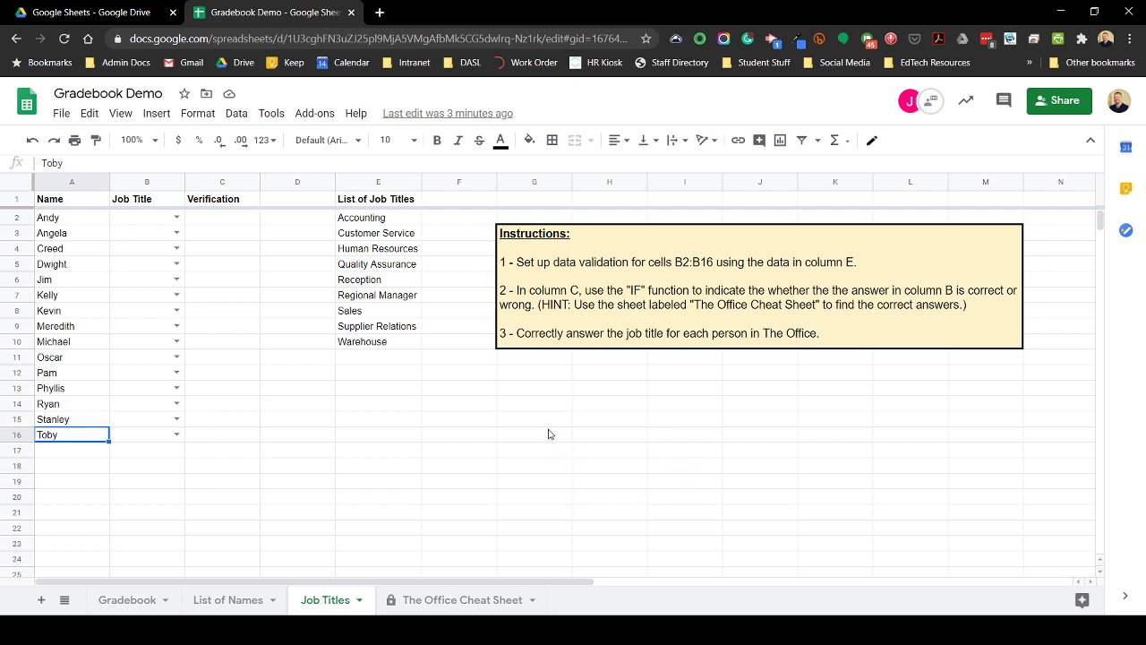
Step: Start an IF formula in cell C2 of the Verification column and collapse the function help
{"action": "left_click", "coordinate": [206, 221]}
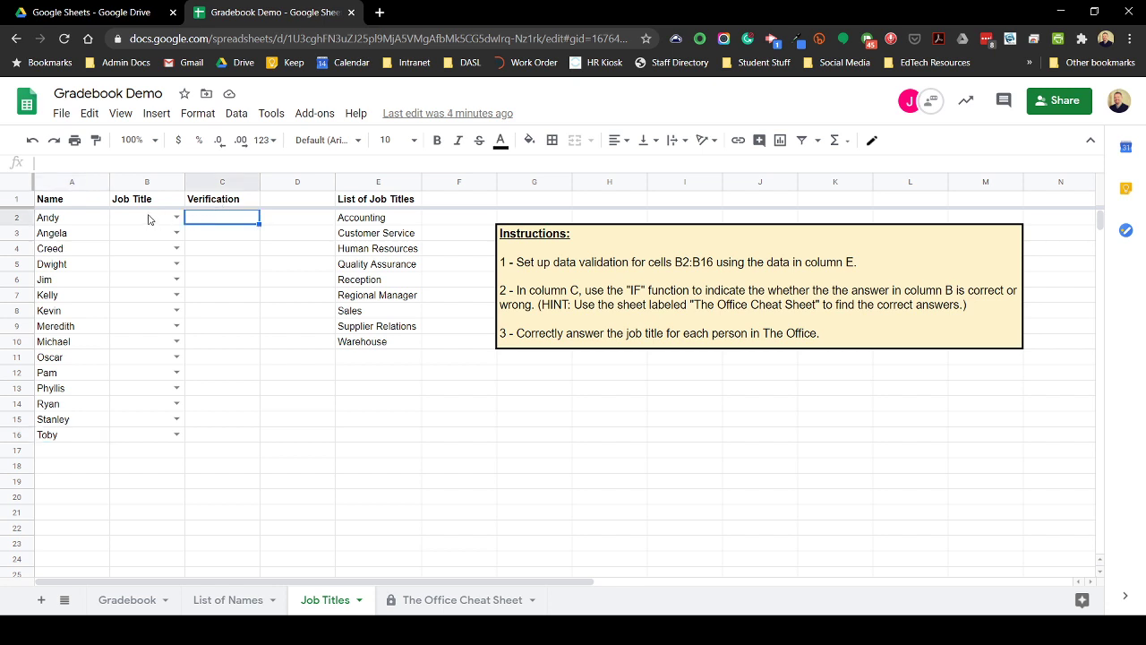
{"action": "left_click", "coordinate": [58, 224]}
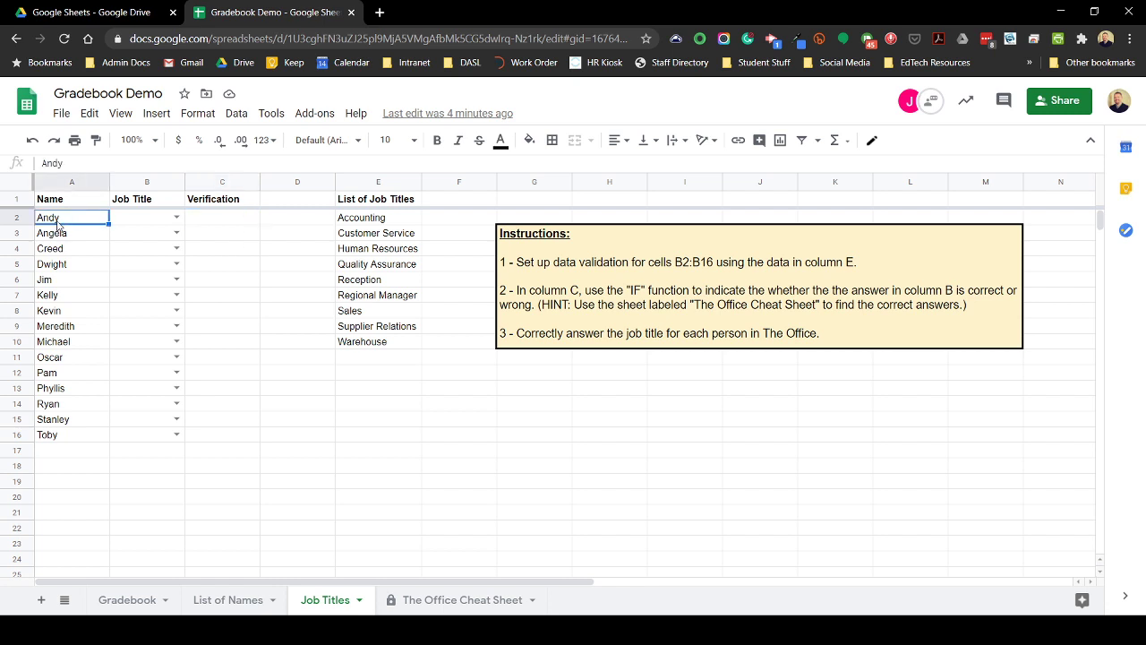
{"action": "left_click", "coordinate": [224, 222]}
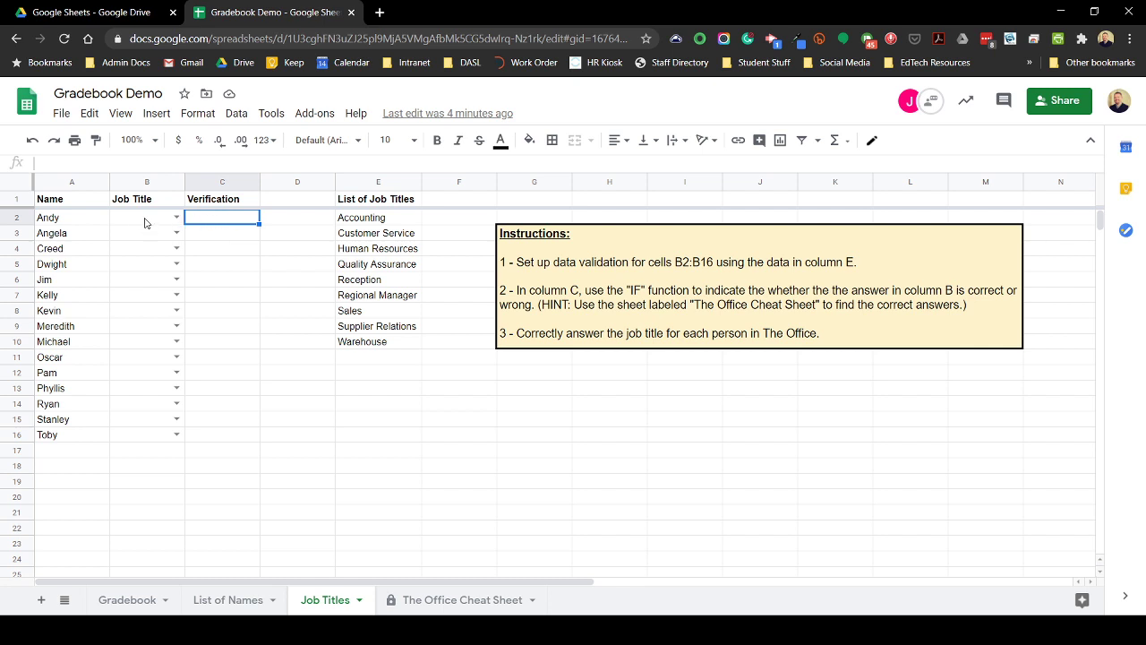
{"action": "left_click", "coordinate": [256, 164]}
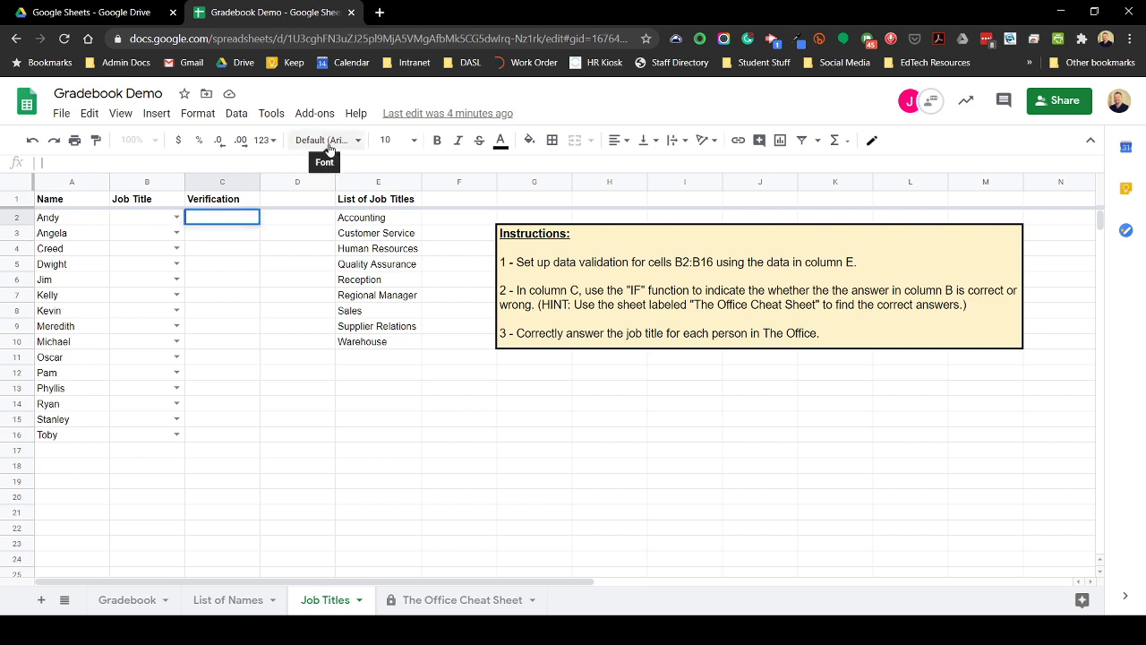
{"action": "type", "text": "="}
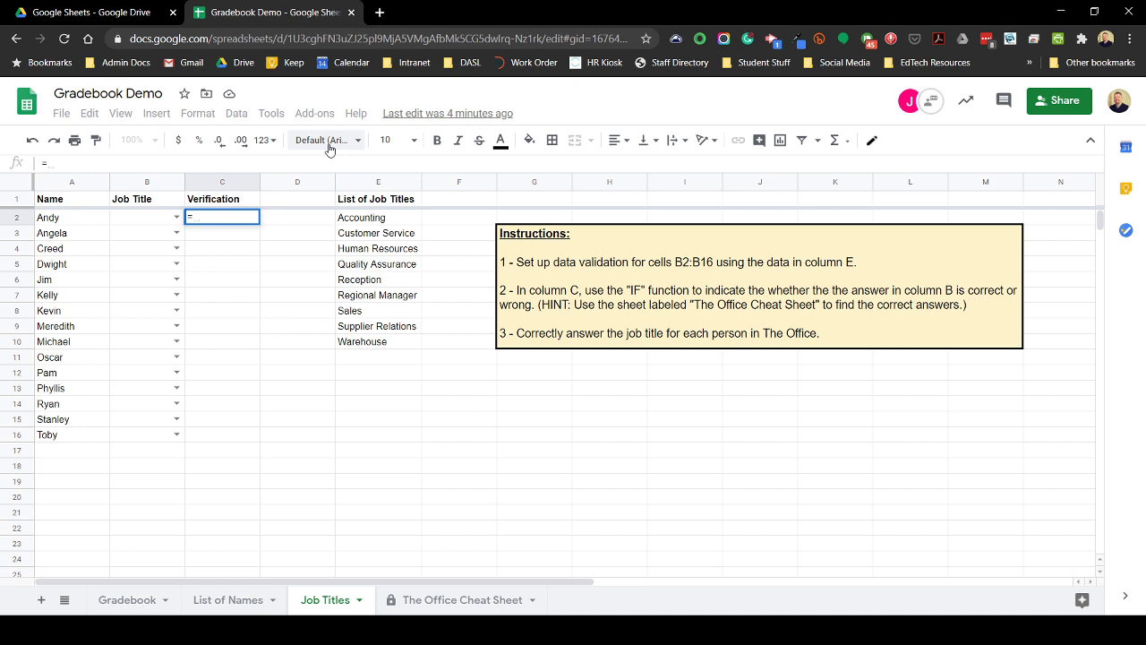
{"action": "type", "text": "IF"}
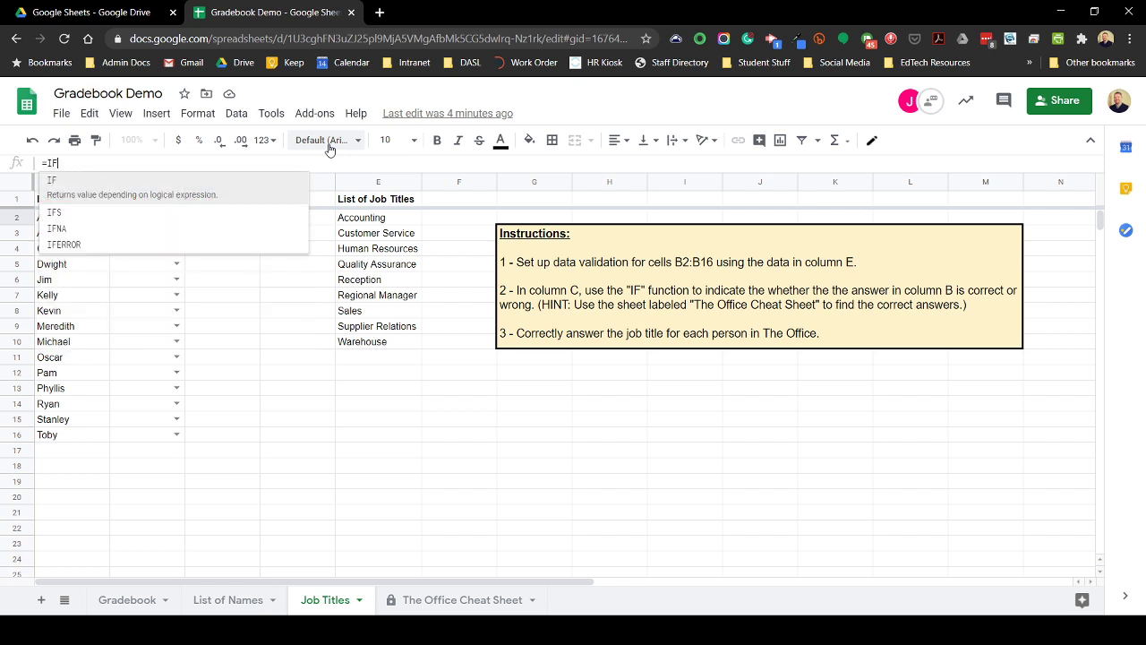
{"action": "type", "text": "("}
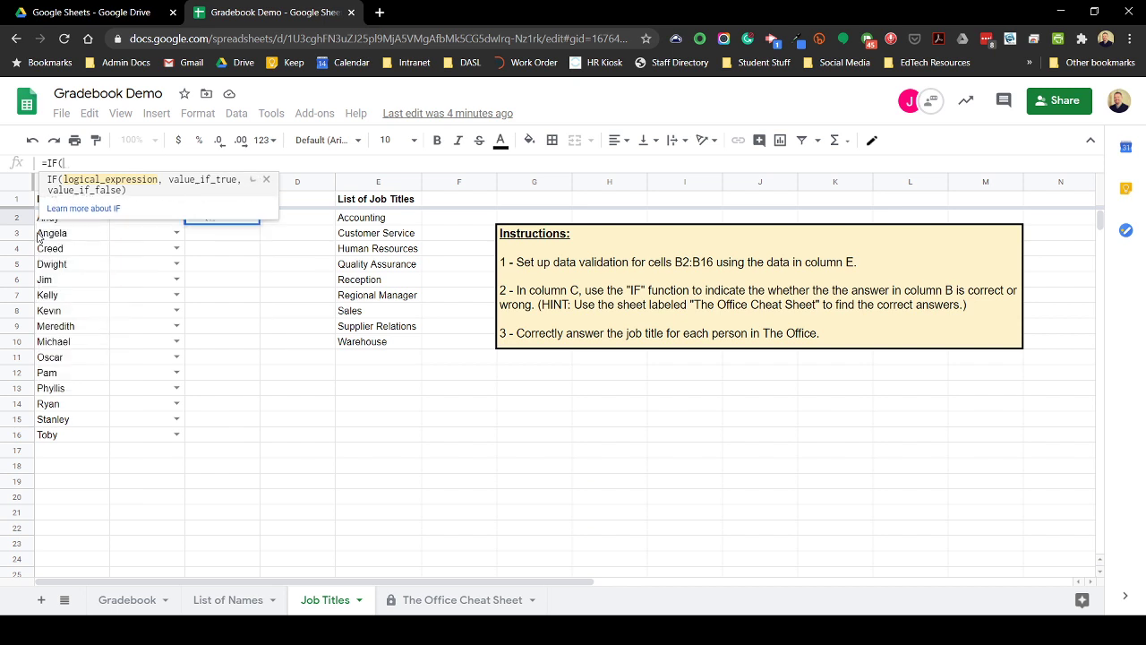
{"action": "left_click", "coordinate": [253, 179]}
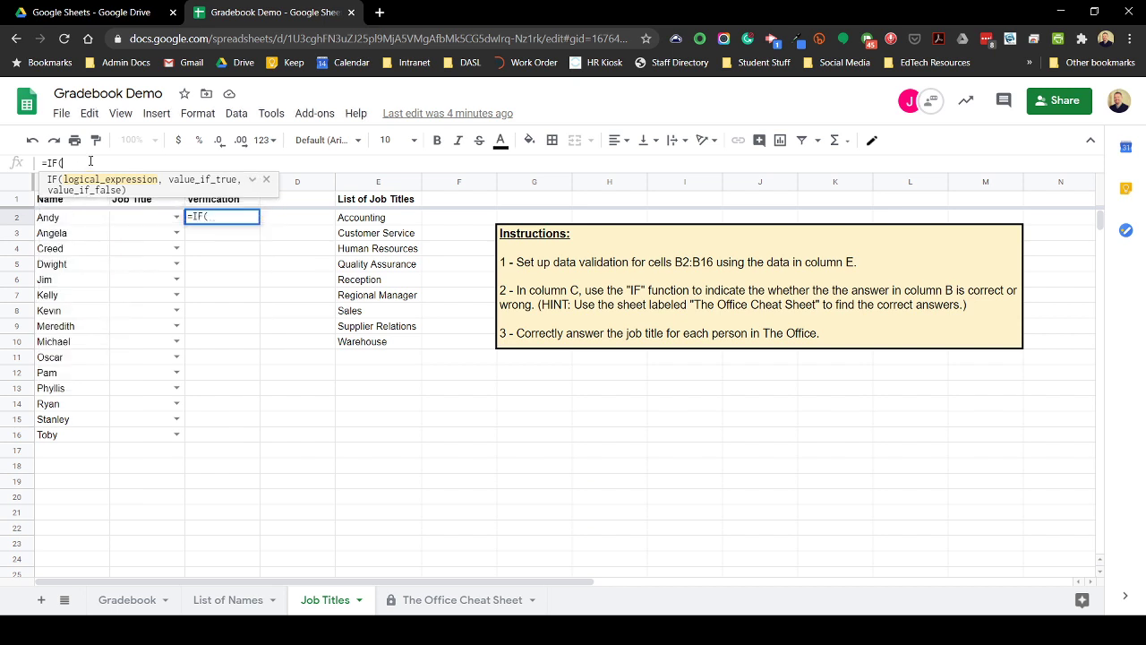
{"action": "type", "text": "A@"}
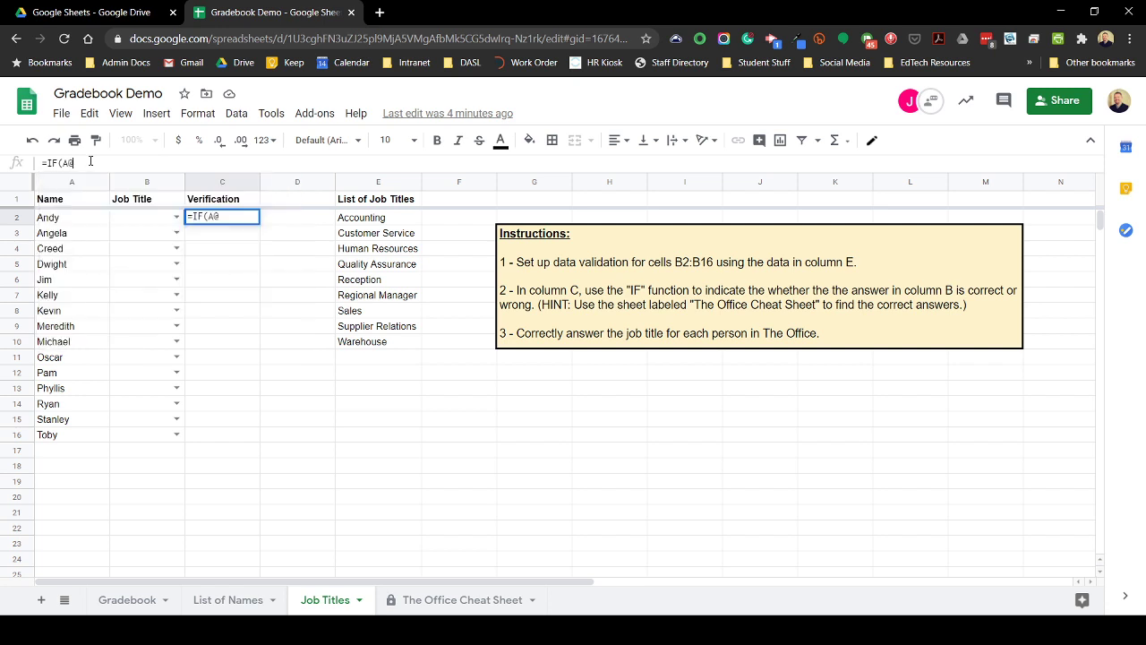
{"action": "key", "text": "BackSpace"}
{"action": "type", "text": "2"}
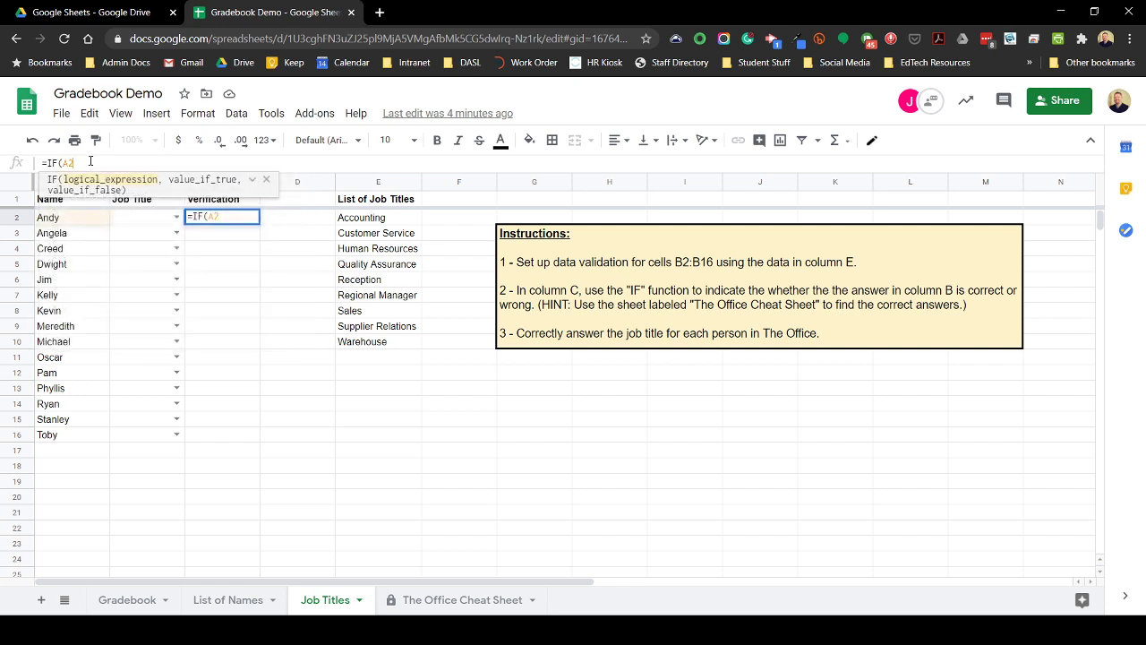
{"action": "type", "text": "="}
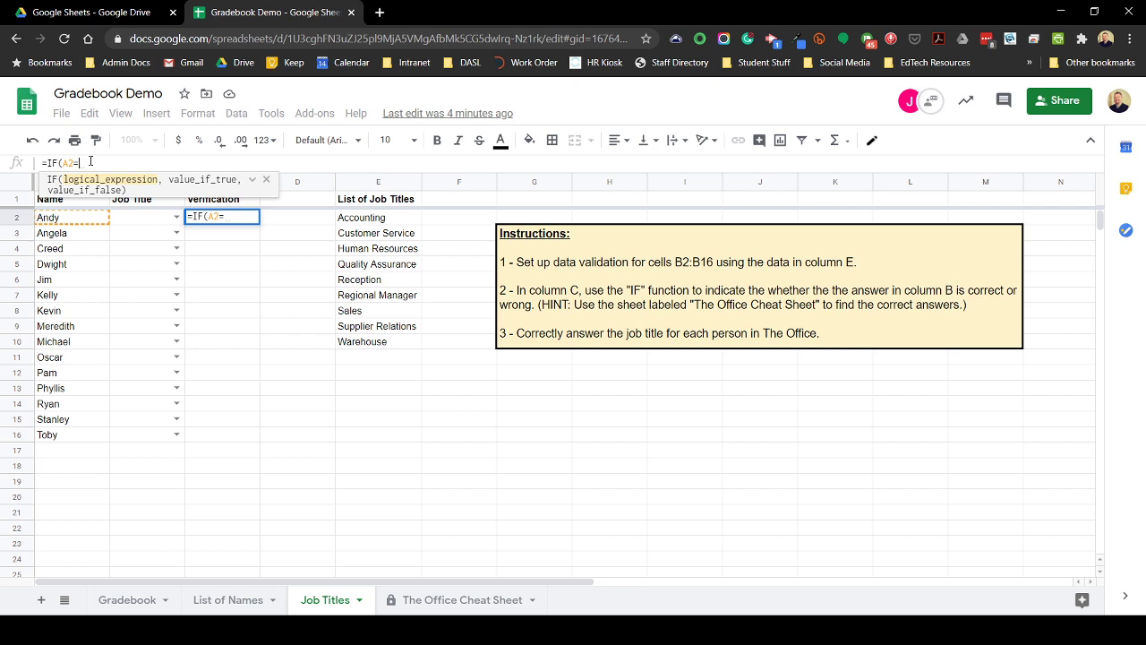
{"action": "key", "text": "BackSpace"}
{"action": "key", "text": "BackSpace"}
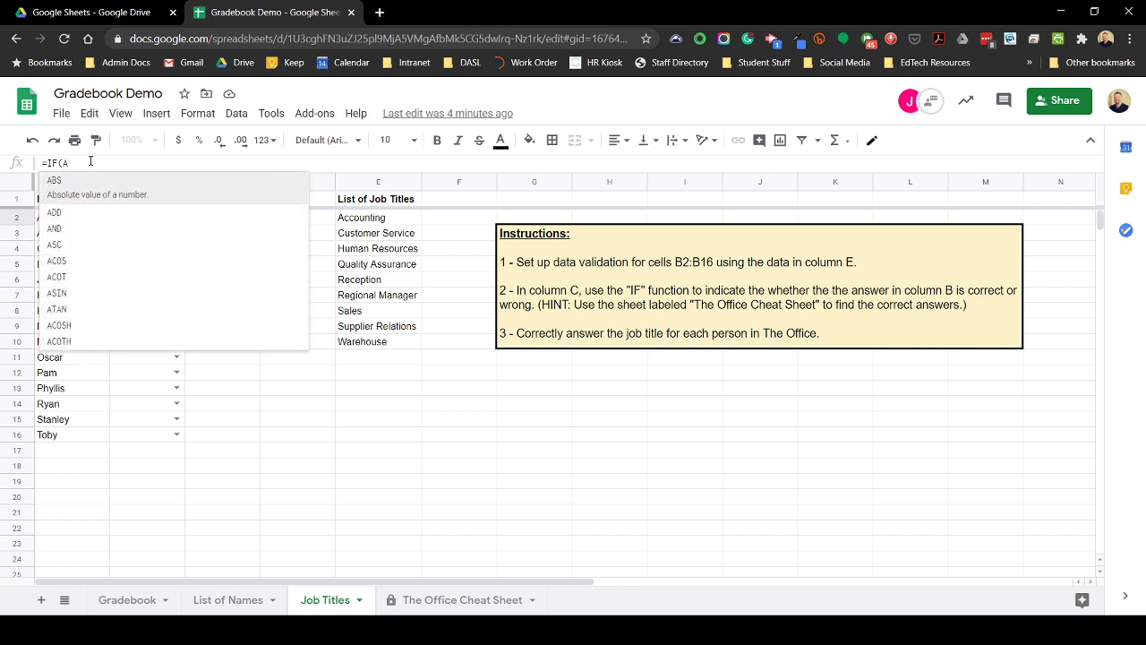
{"action": "type", "text": "3"}
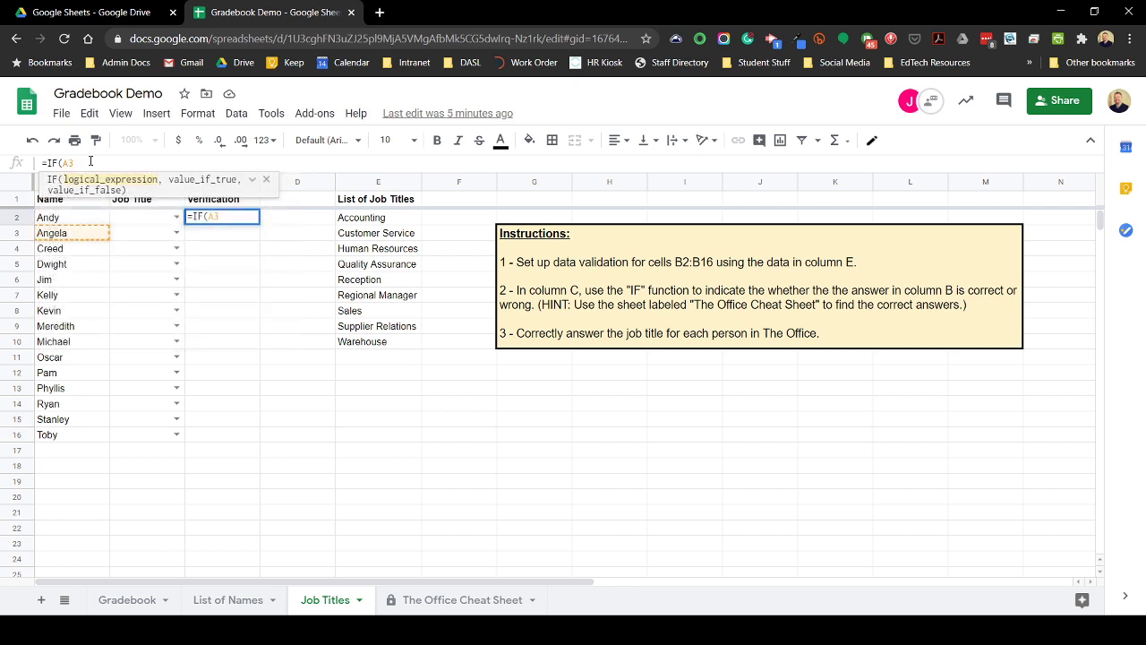
{"action": "key", "text": "BackSpace"}
{"action": "key", "text": "BackSpace"}
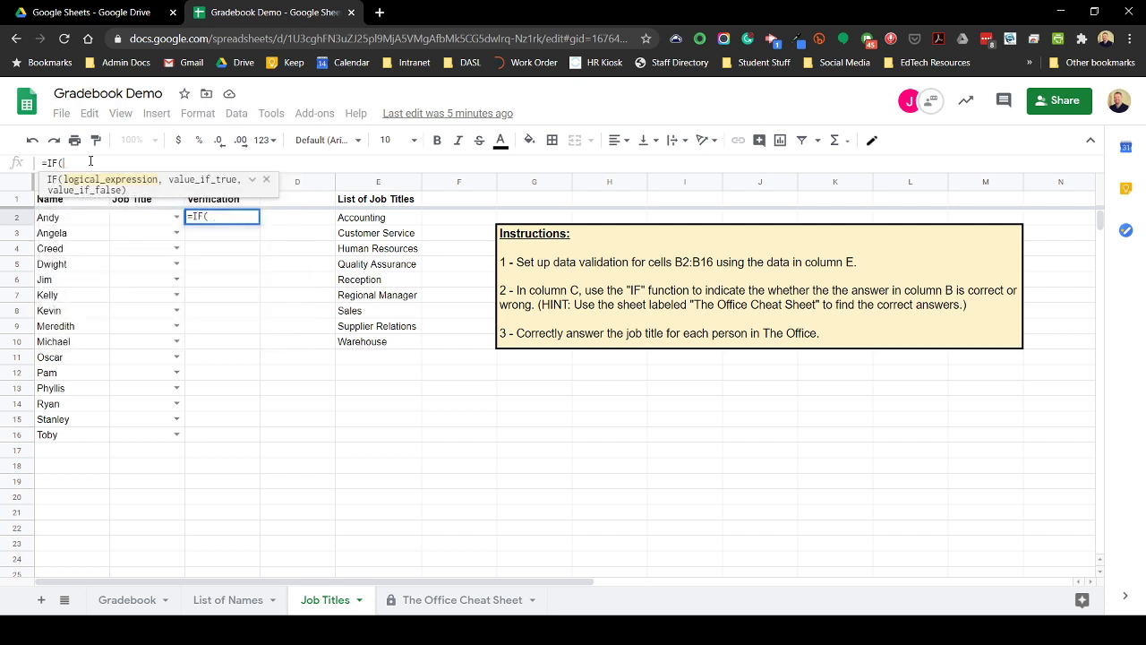
Step: Complete the formula in C2 as =IF(B2="Sales","Correct","Wrong")
{"action": "type", "text": "B@"}
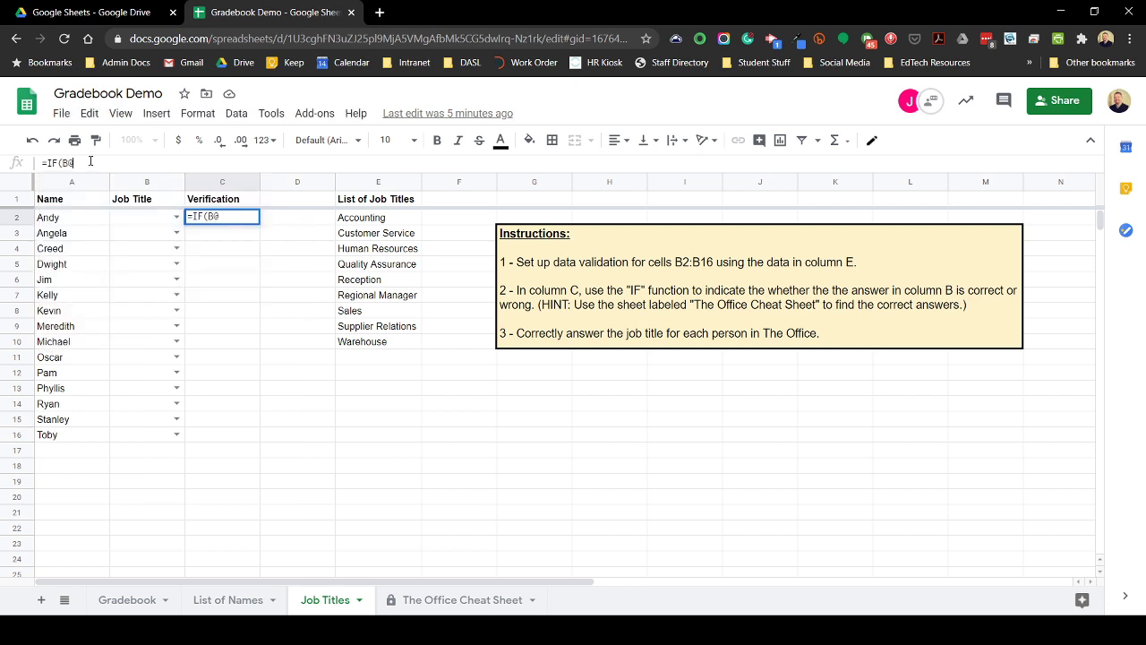
{"action": "key", "text": "BackSpace"}
{"action": "type", "text": "2"}
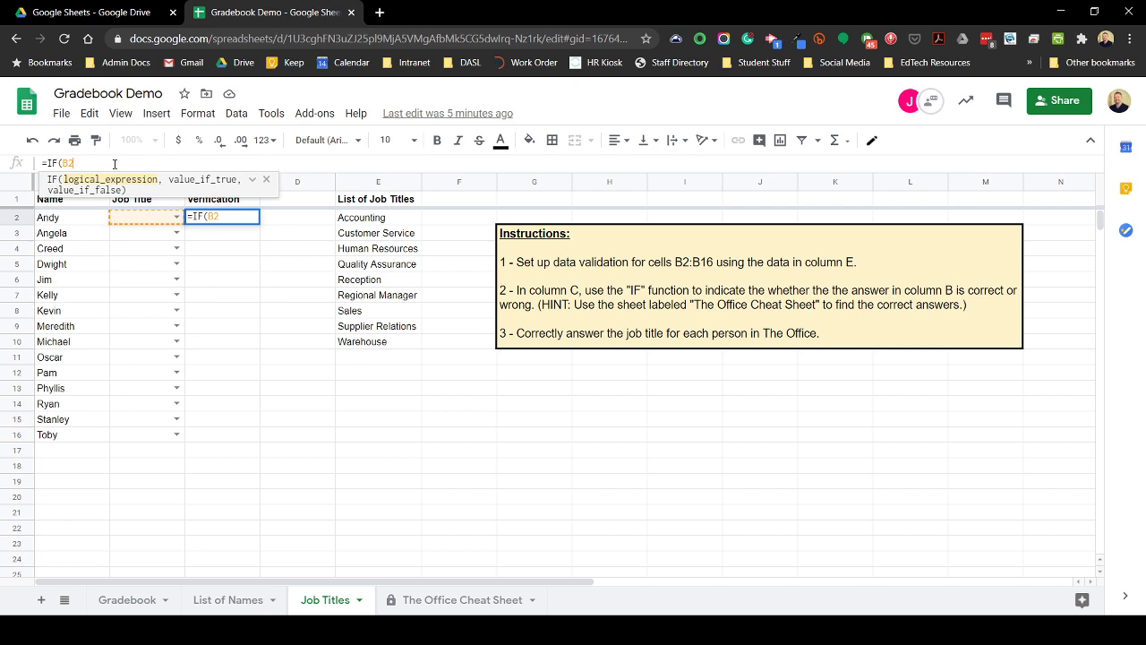
{"action": "type", "text": "=\"Sales"}
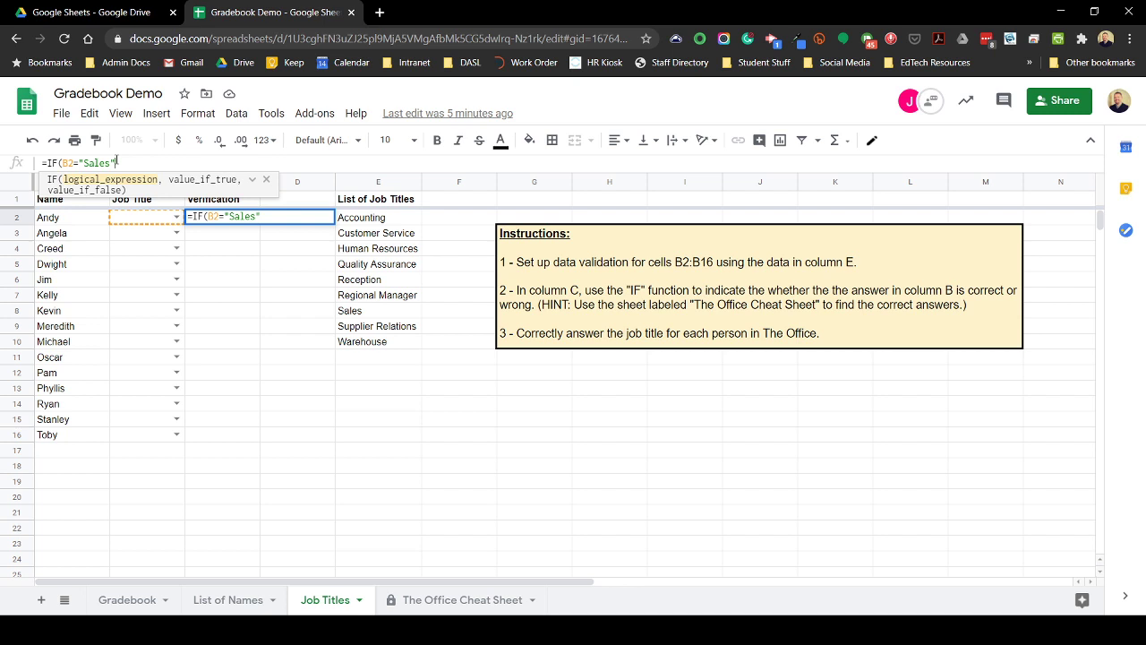
{"action": "type", "text": ","}
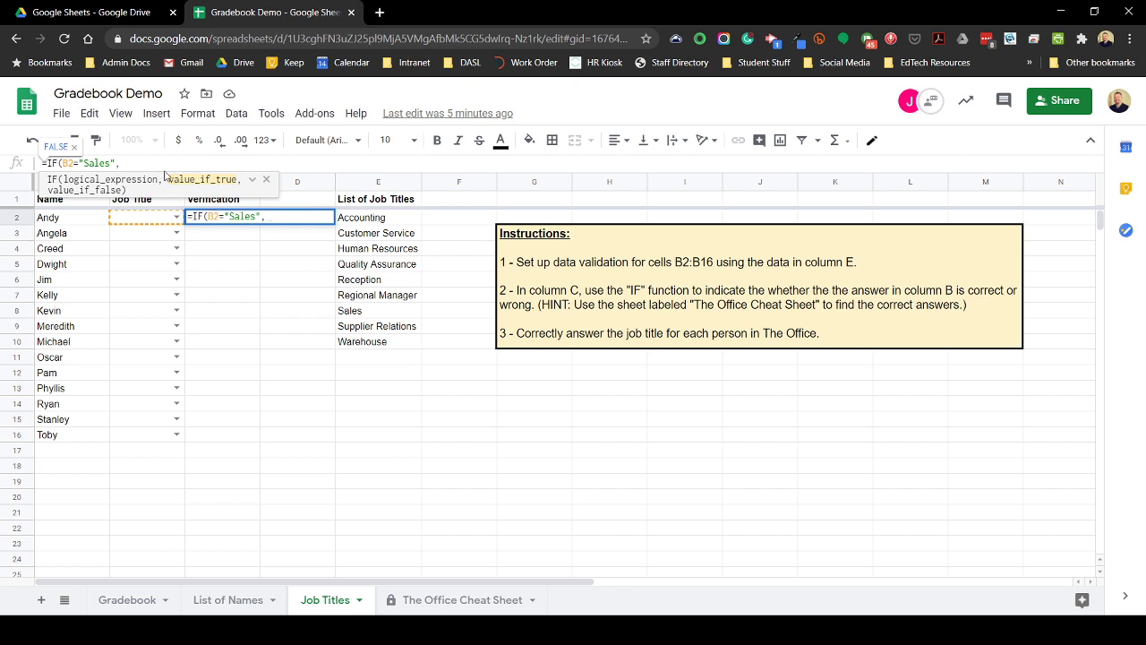
{"action": "type", "text": "\"Correct\","}
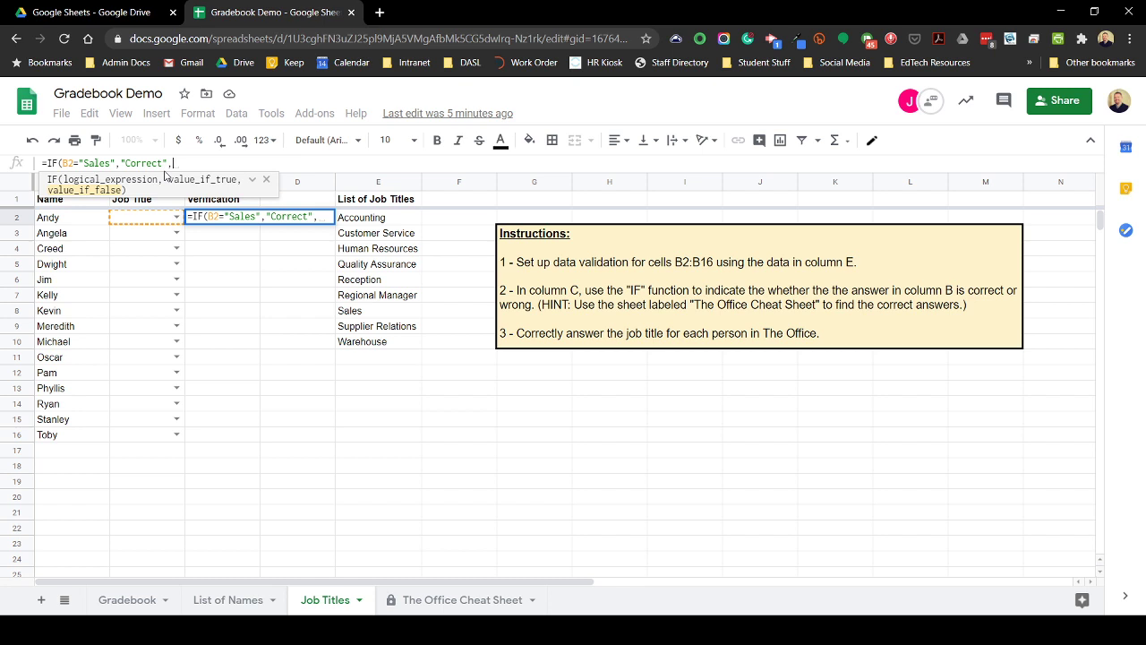
{"action": "type", "text": "\"Wrong"}
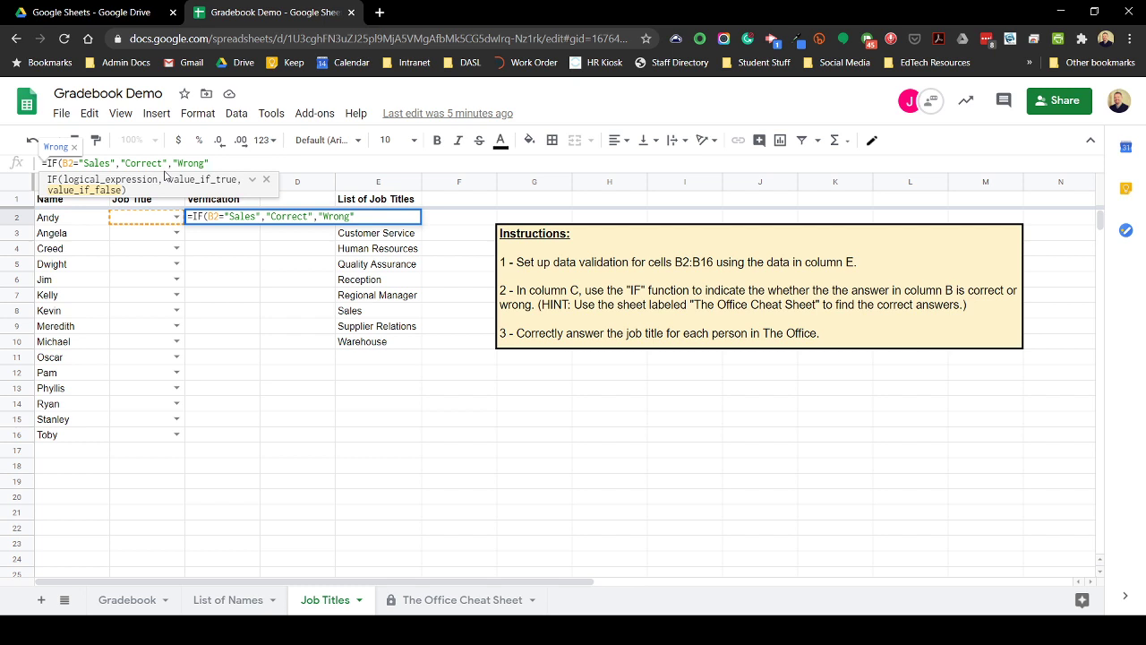
{"action": "type", "text": ")"}
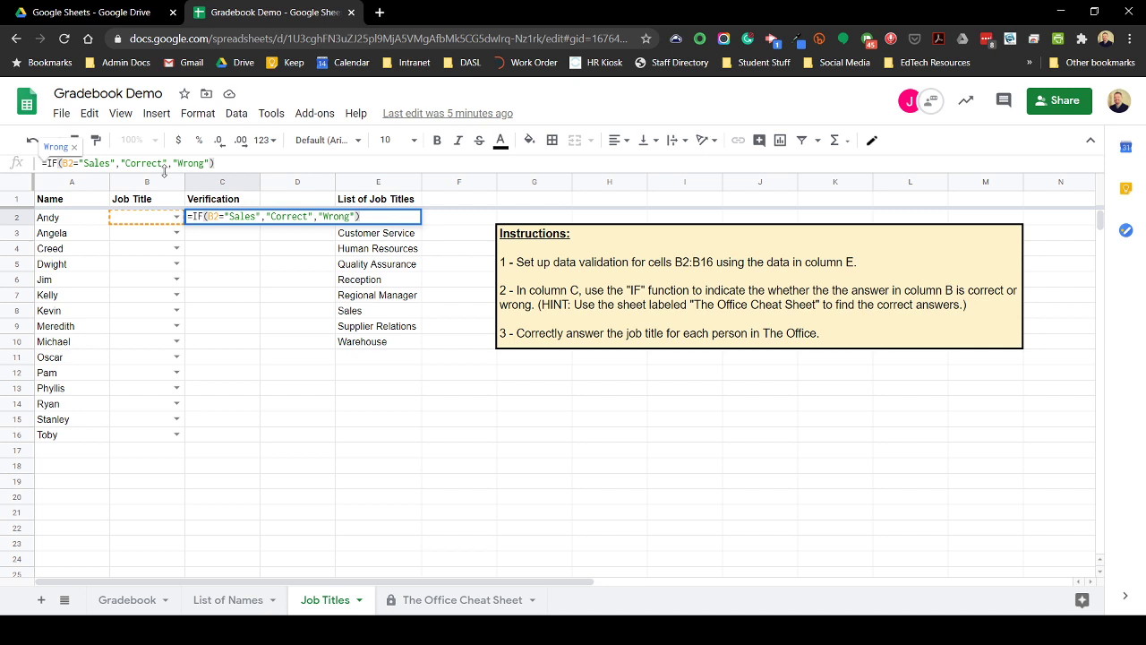
{"action": "key", "text": "Return"}
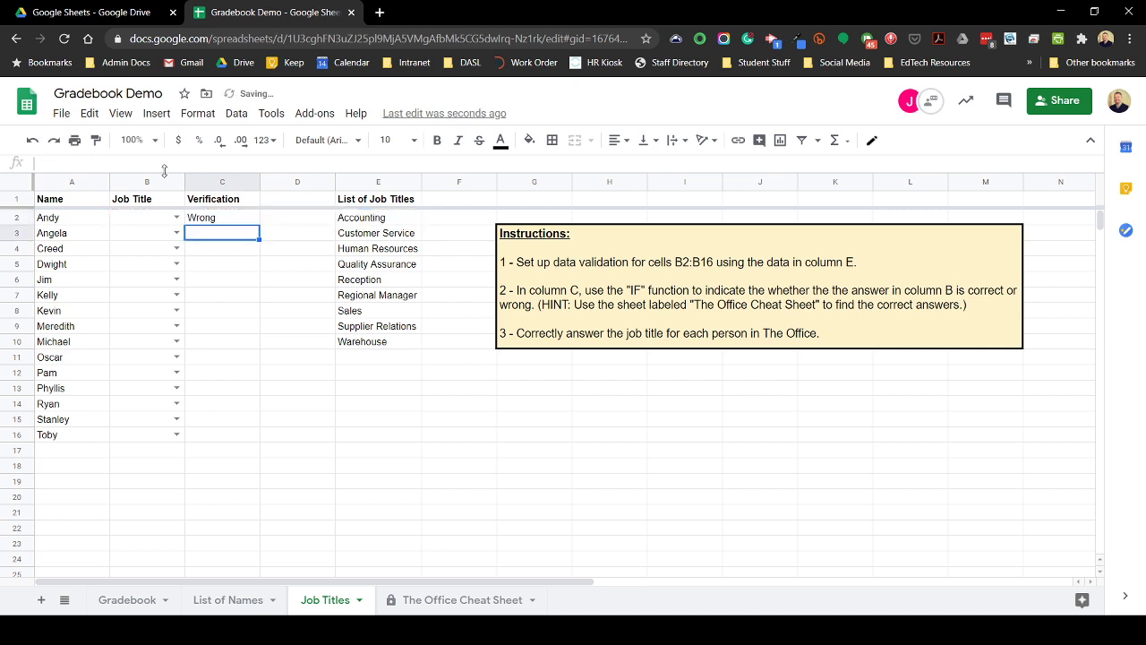
Step: Test the C2 formula by setting the job title in B2 to Accounting, Quality Assurance and finally Sales
{"action": "left_click", "coordinate": [205, 224]}
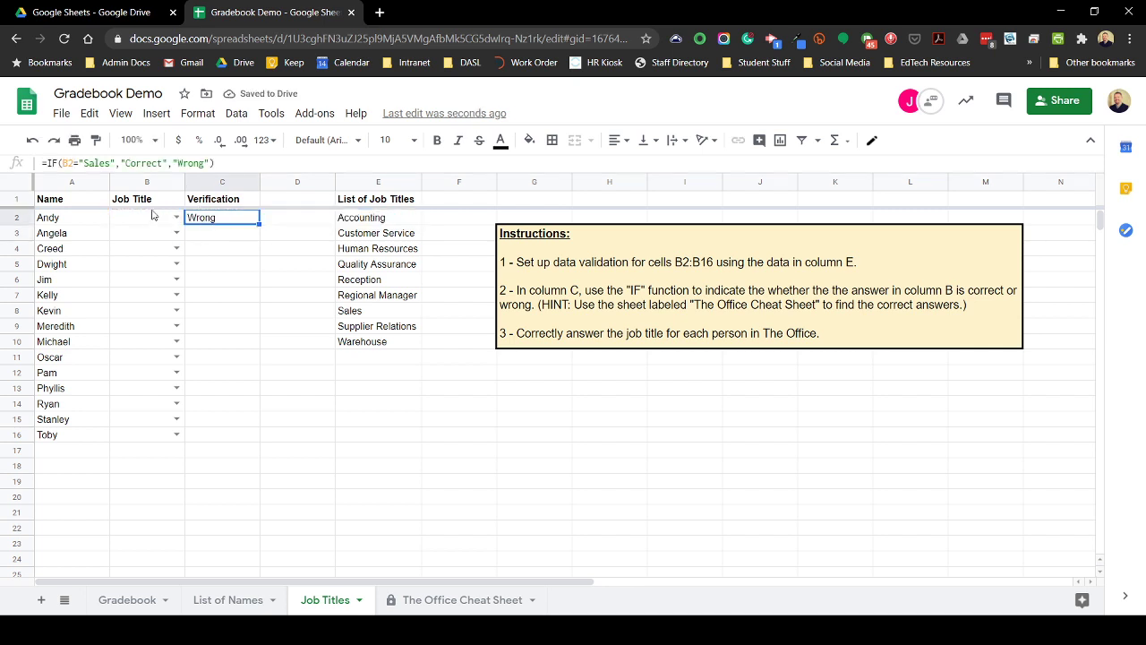
{"action": "left_click", "coordinate": [175, 218]}
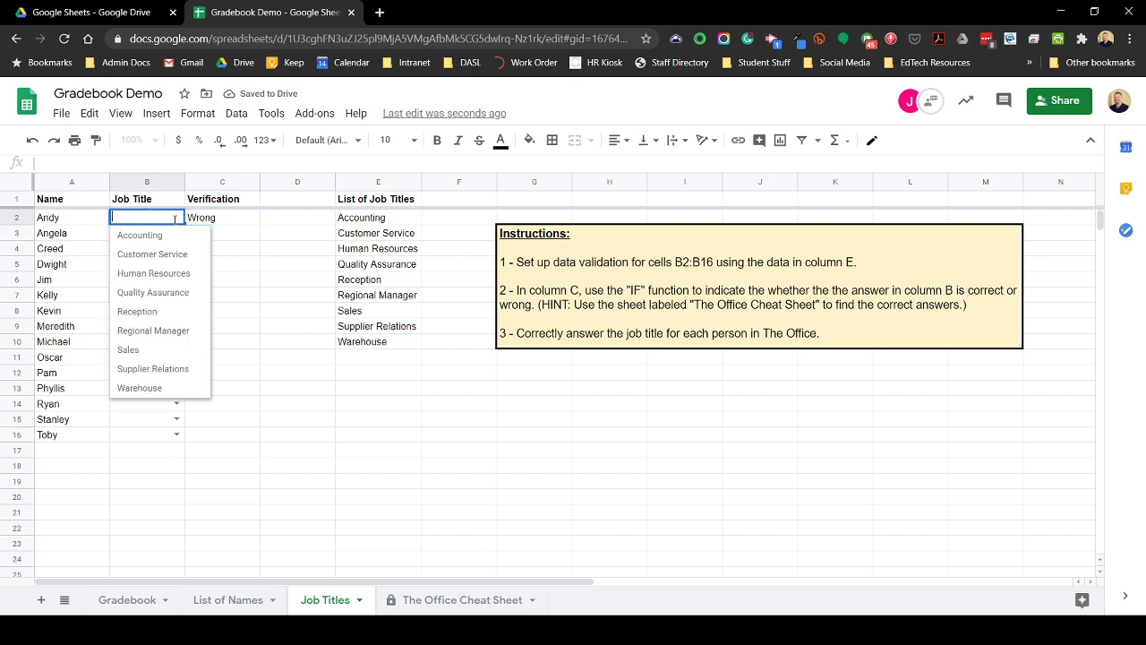
{"action": "left_click", "coordinate": [144, 235]}
{"action": "left_click", "coordinate": [177, 217]}
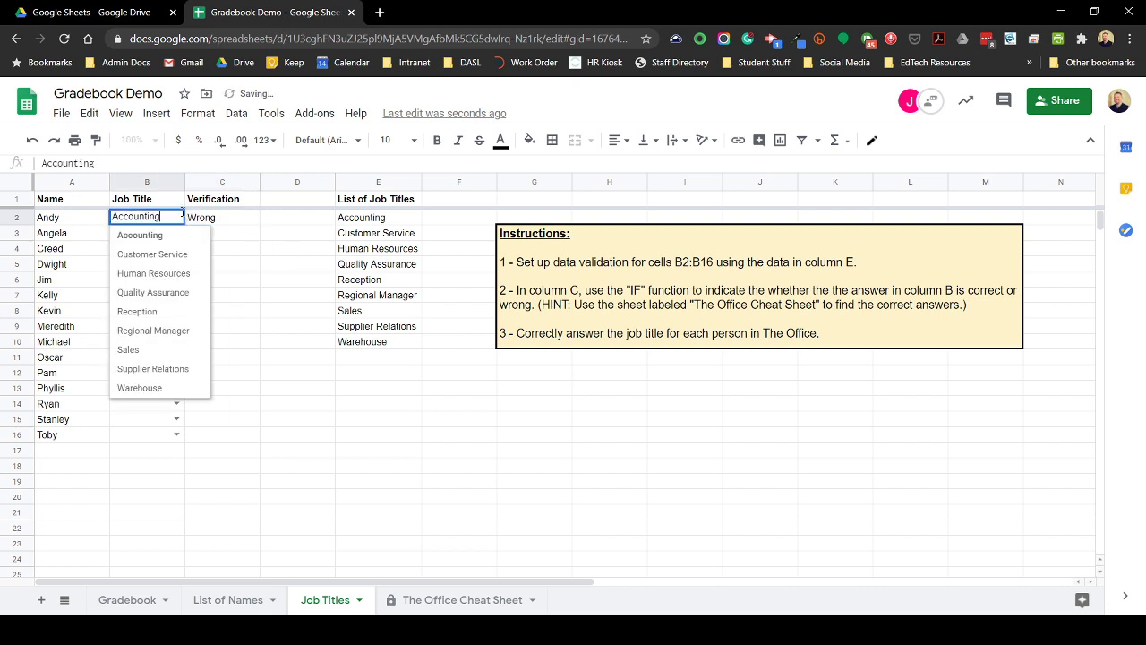
{"action": "left_click", "coordinate": [167, 296]}
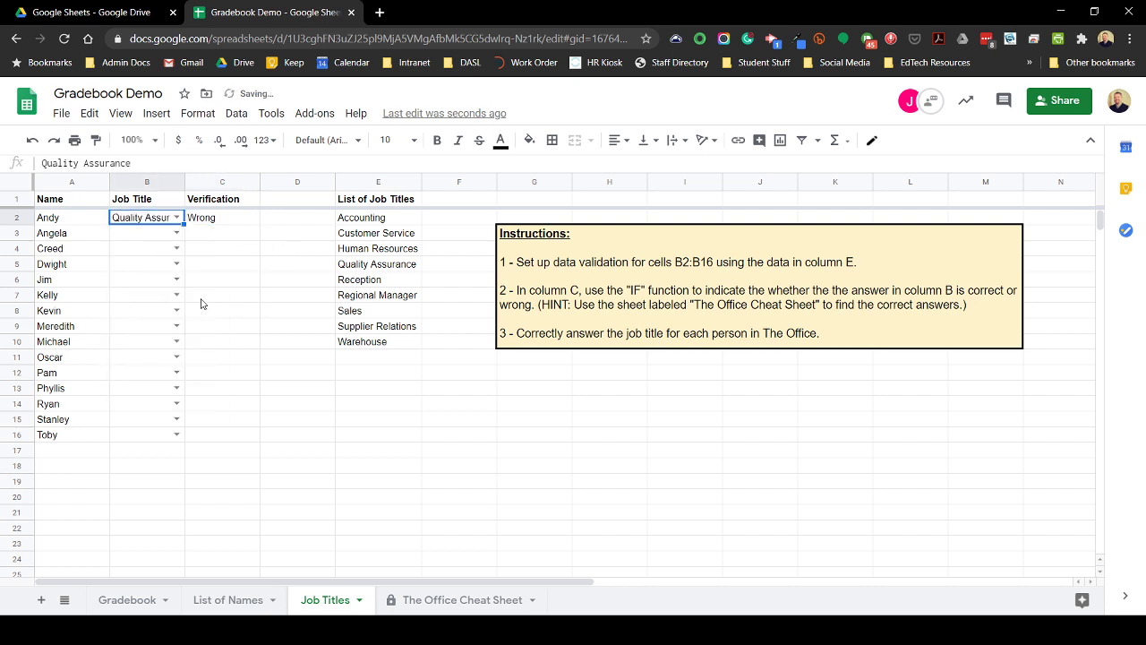
{"action": "left_click", "coordinate": [176, 218]}
{"action": "left_click", "coordinate": [132, 351]}
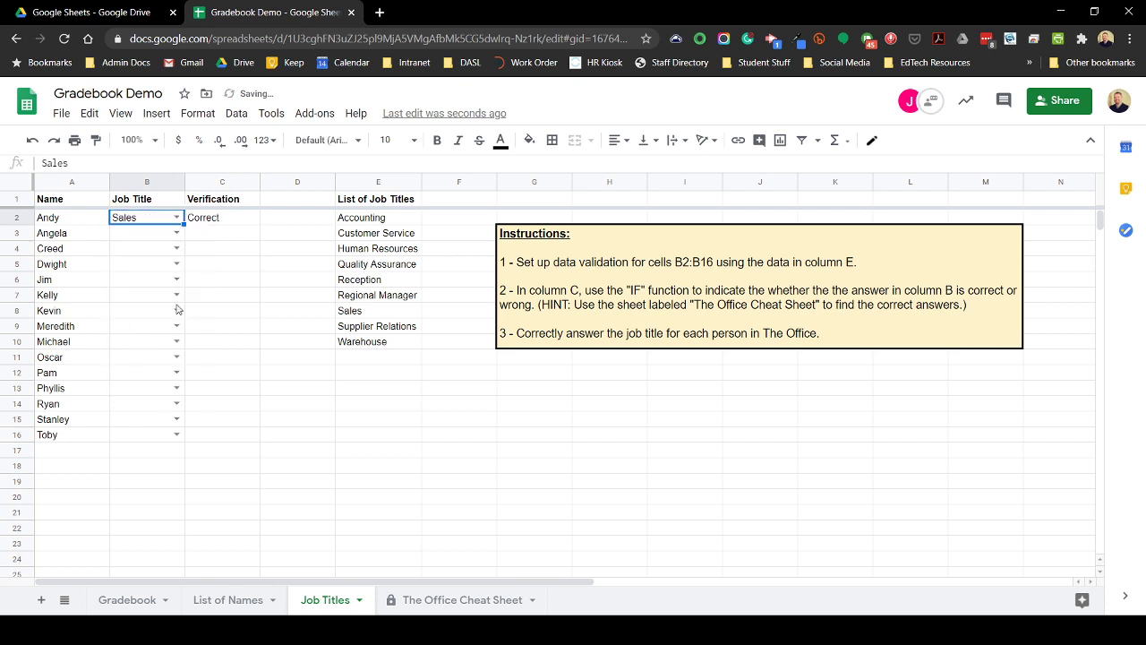
Step: Examine the condition and the two result values in C2's IF formula, discarding any edit, and select C3
{"action": "left_click", "coordinate": [228, 223]}
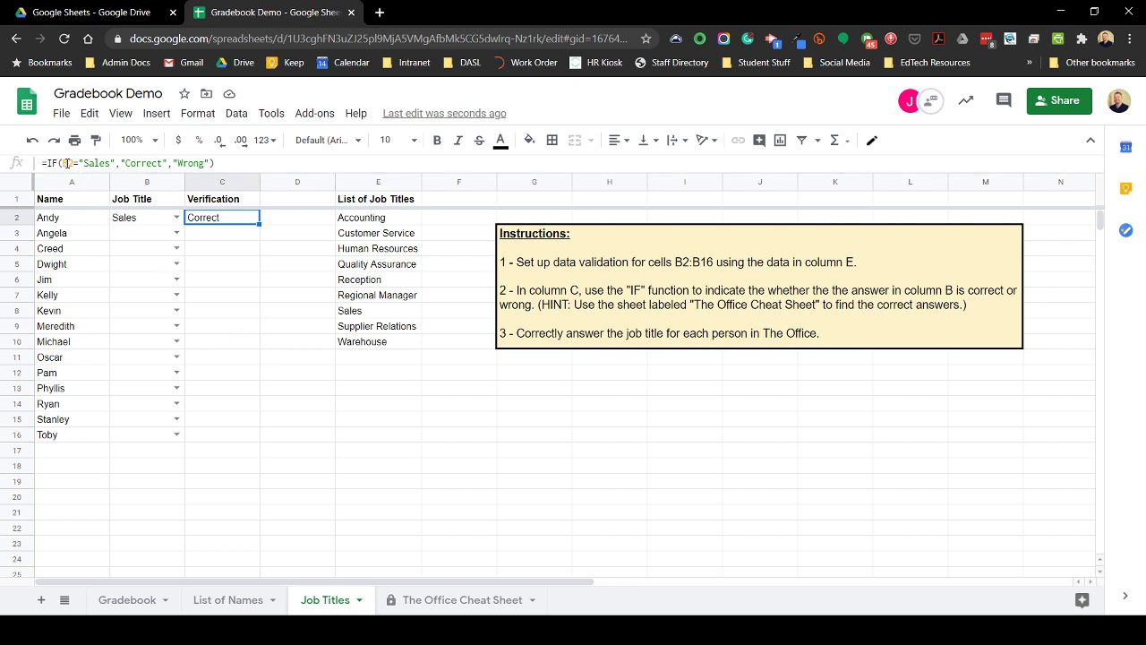
{"action": "left_click_drag", "start_coordinate": [67, 162], "coordinate": [168, 164]}
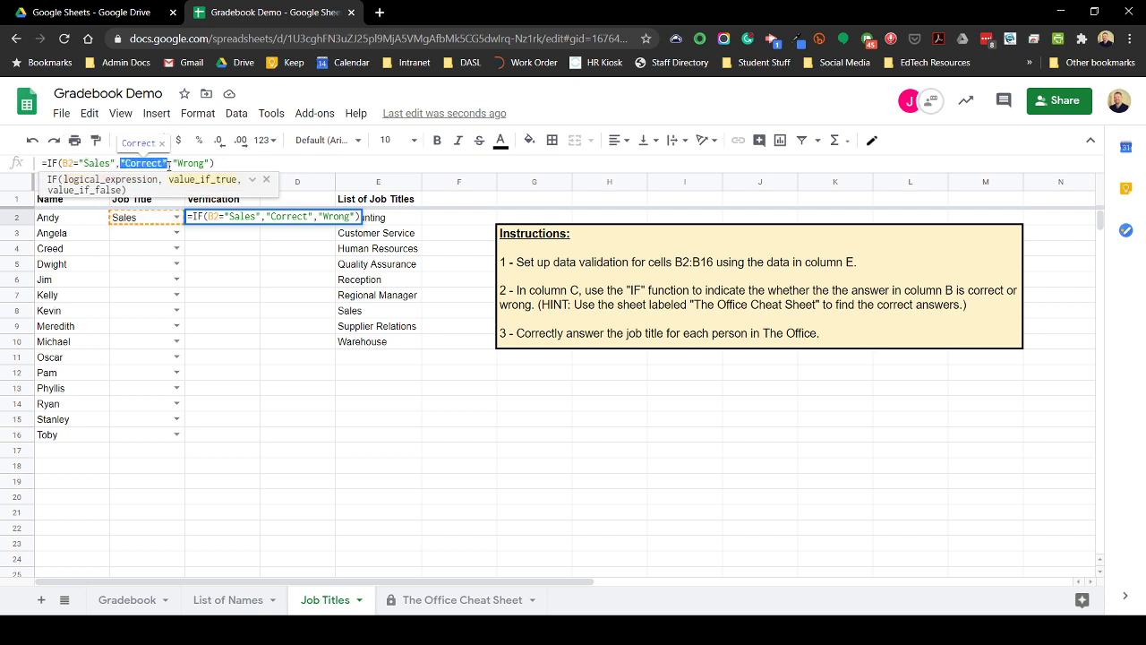
{"action": "left_click_drag", "start_coordinate": [173, 163], "coordinate": [211, 163]}
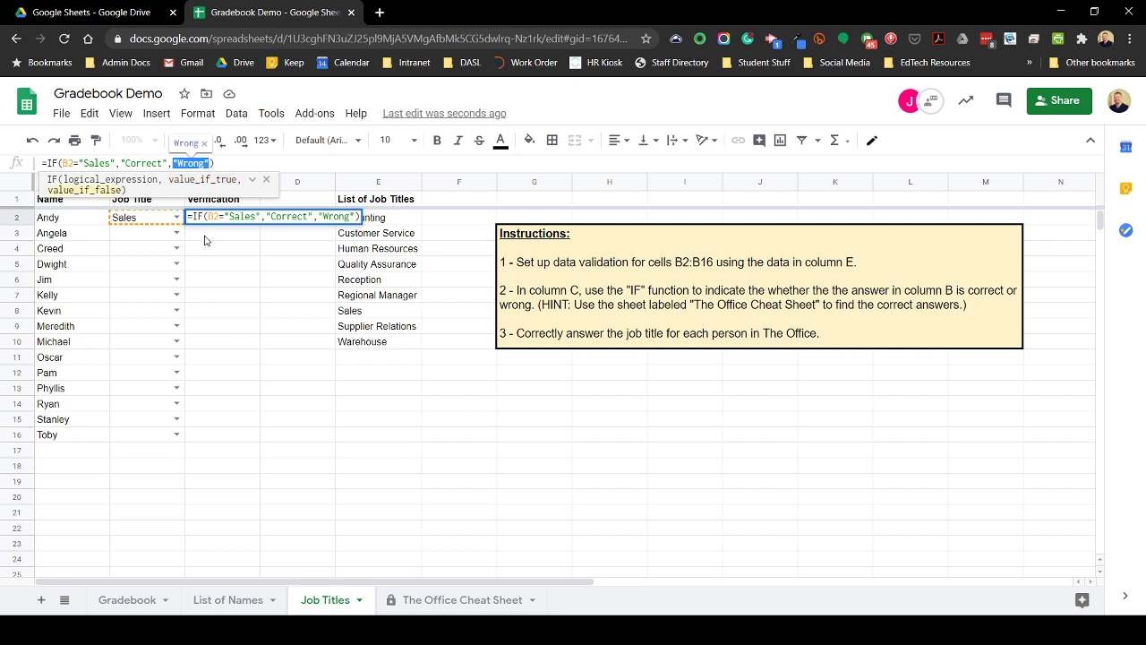
{"action": "left_click", "coordinate": [209, 236]}
{"action": "left_click", "coordinate": [213, 282]}
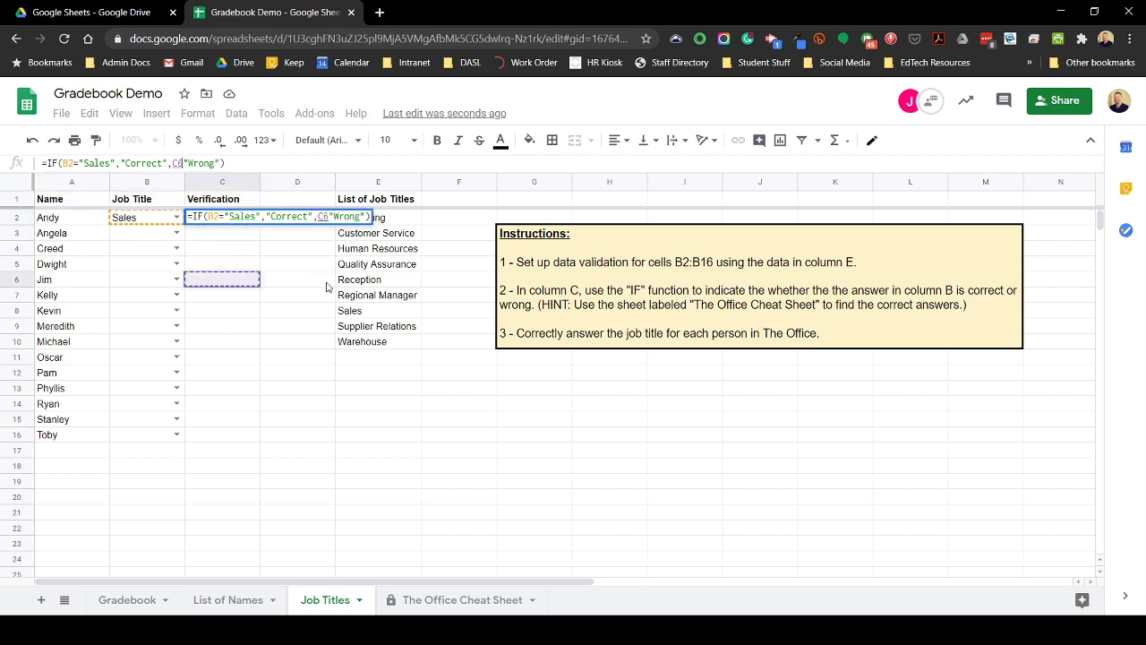
{"action": "key", "text": "Escape"}
{"action": "left_click", "coordinate": [242, 238]}
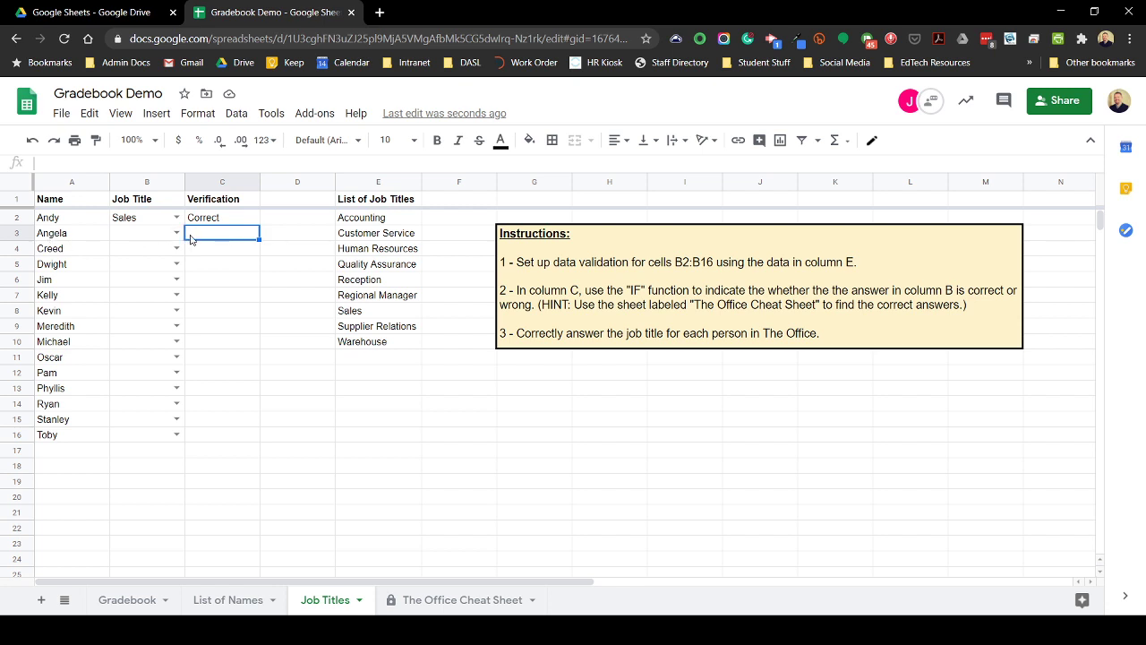
Step: Start an IF formula in cell C3 whose condition begins with B3=, and reselect the cell
{"action": "type", "text": "=if("}
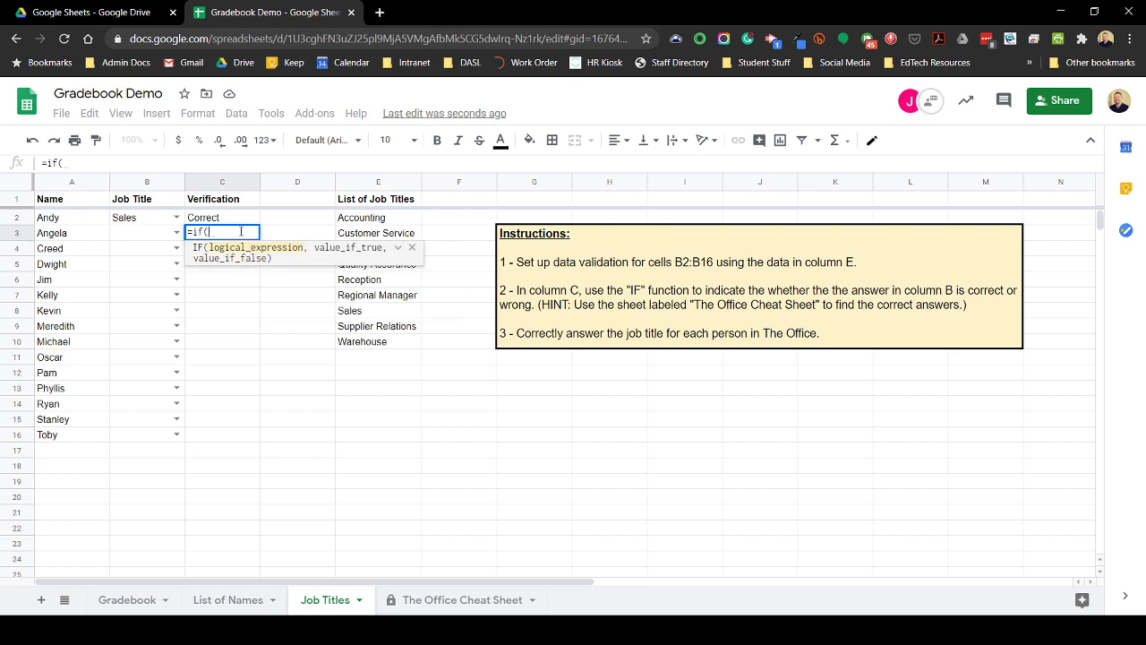
{"action": "type", "text": "B#"}
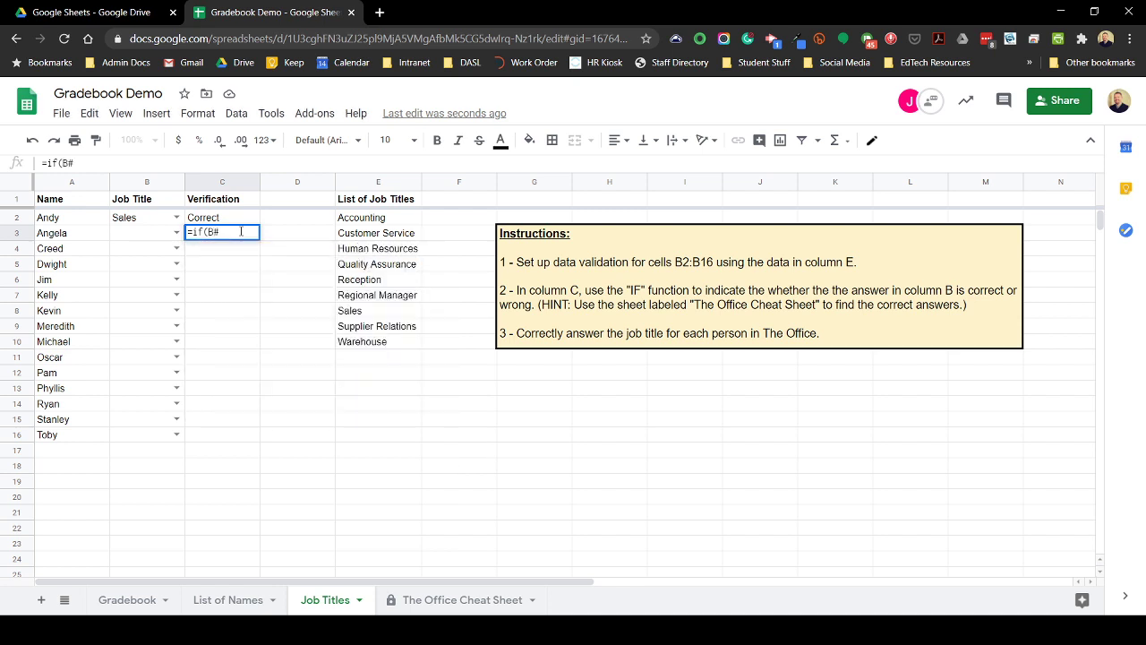
{"action": "key", "text": "BackSpace"}
{"action": "type", "text": "3="}
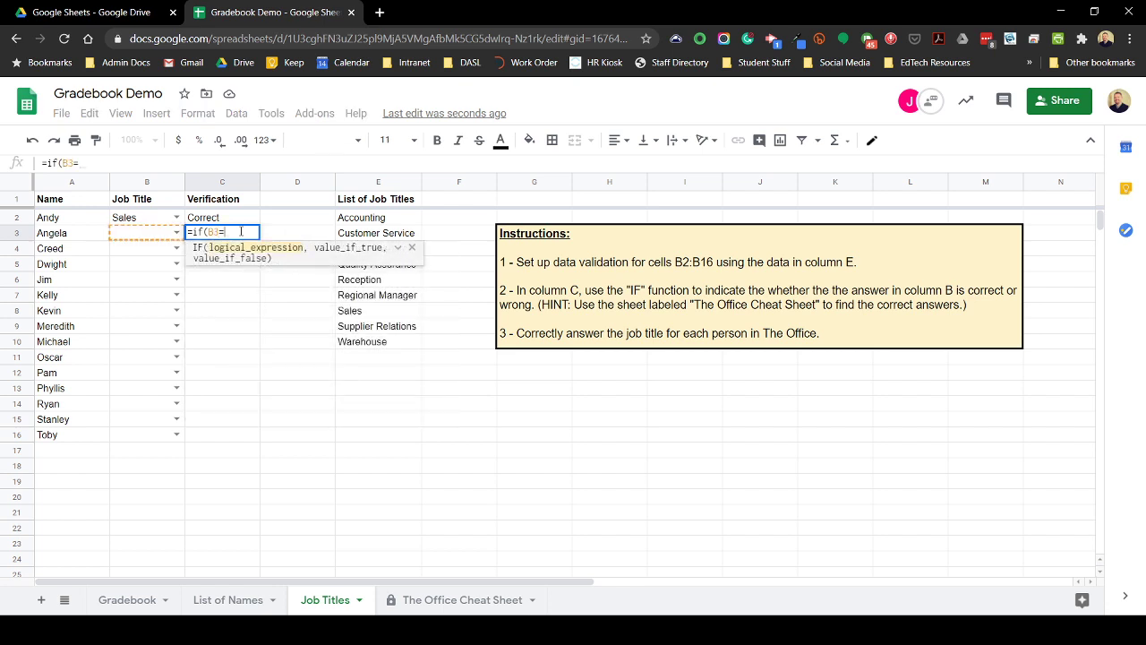
{"action": "key", "text": "shift+Return"}
{"action": "left_click", "coordinate": [239, 235]}
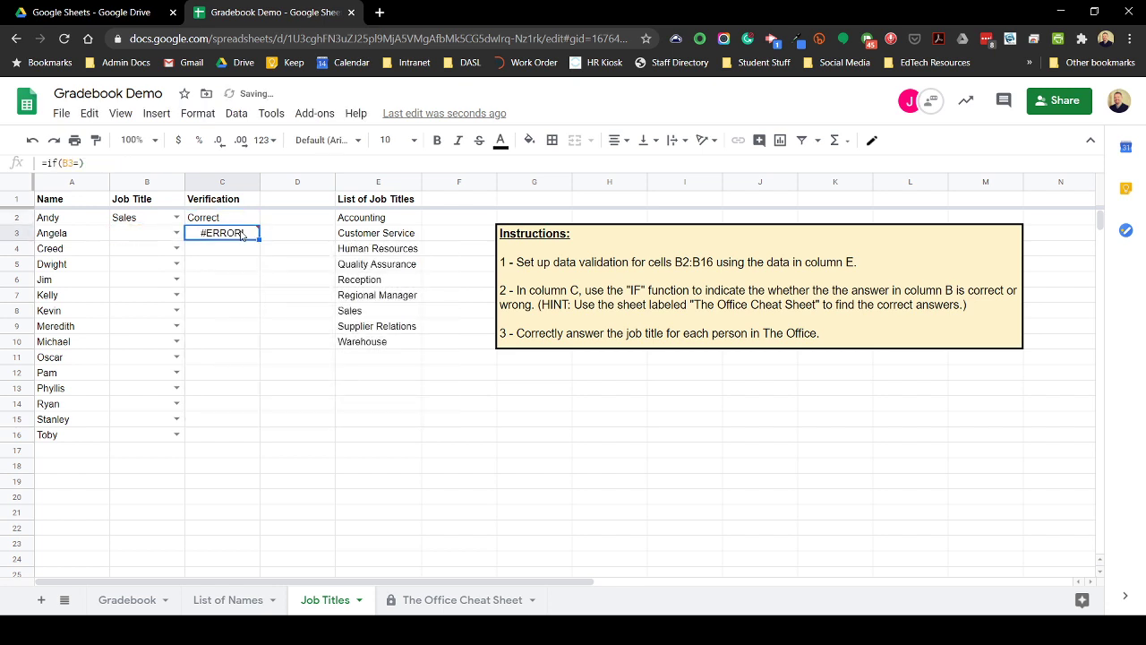
Step: Reopen the C3 formula for editing and complete its condition as B3="Accounting"
{"action": "mouse_move", "coordinate": [211, 239]}
{"action": "left_click", "coordinate": [78, 163]}
{"action": "key", "text": "BackSpace"}
{"action": "key", "text": "BackSpace"}
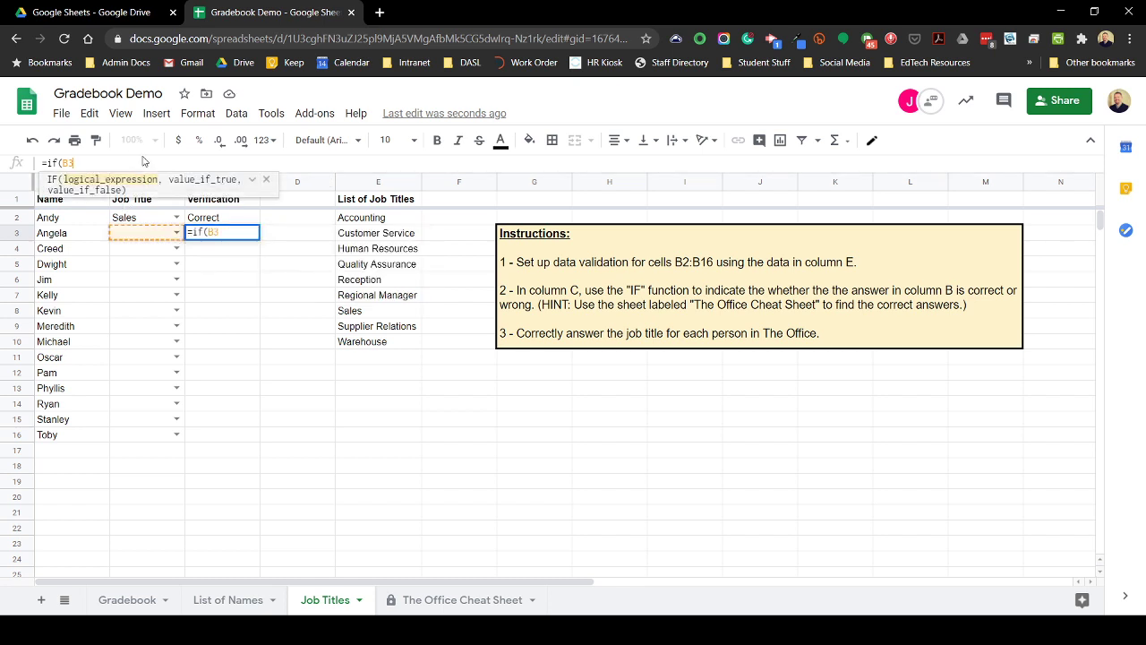
{"action": "type", "text": "="}
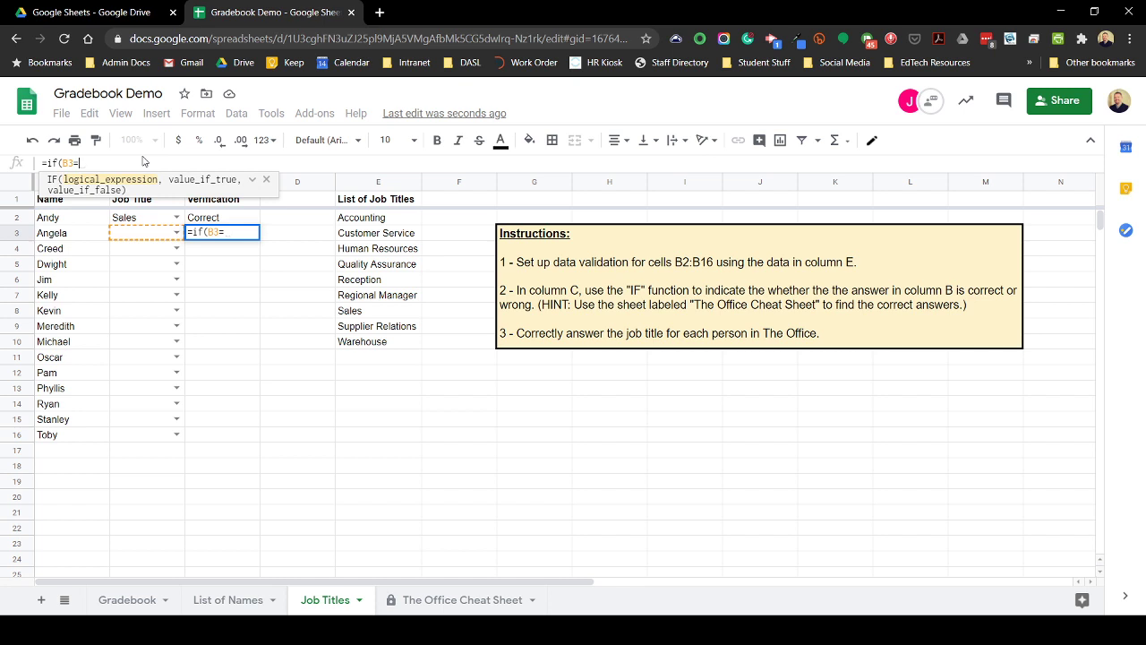
{"action": "type", "text": "\""}
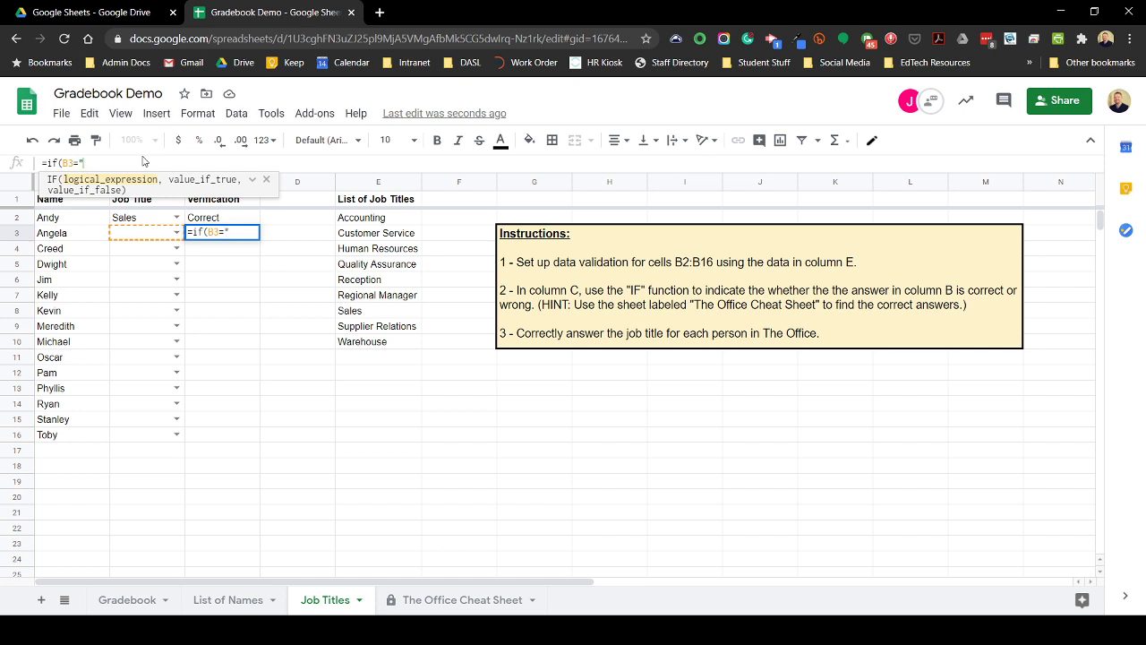
{"action": "type", "text": "Accounting\","}
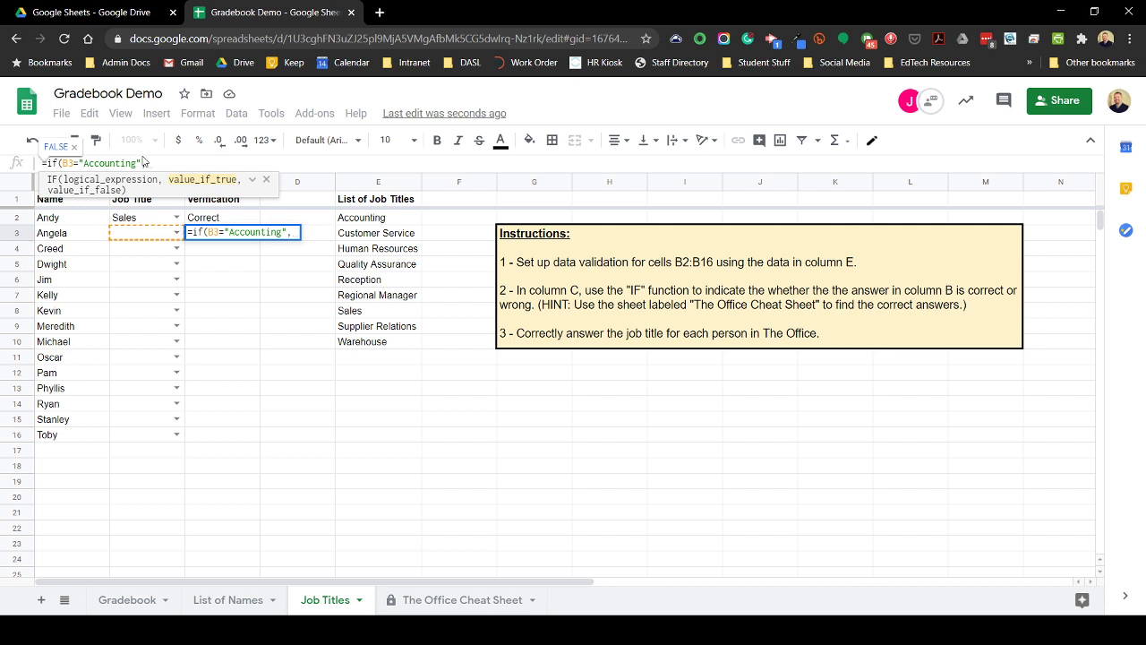
Step: Finish the C3 formula with "Correct" as the true result and "Wrong" as the false result
{"action": "type", "text": "\""}
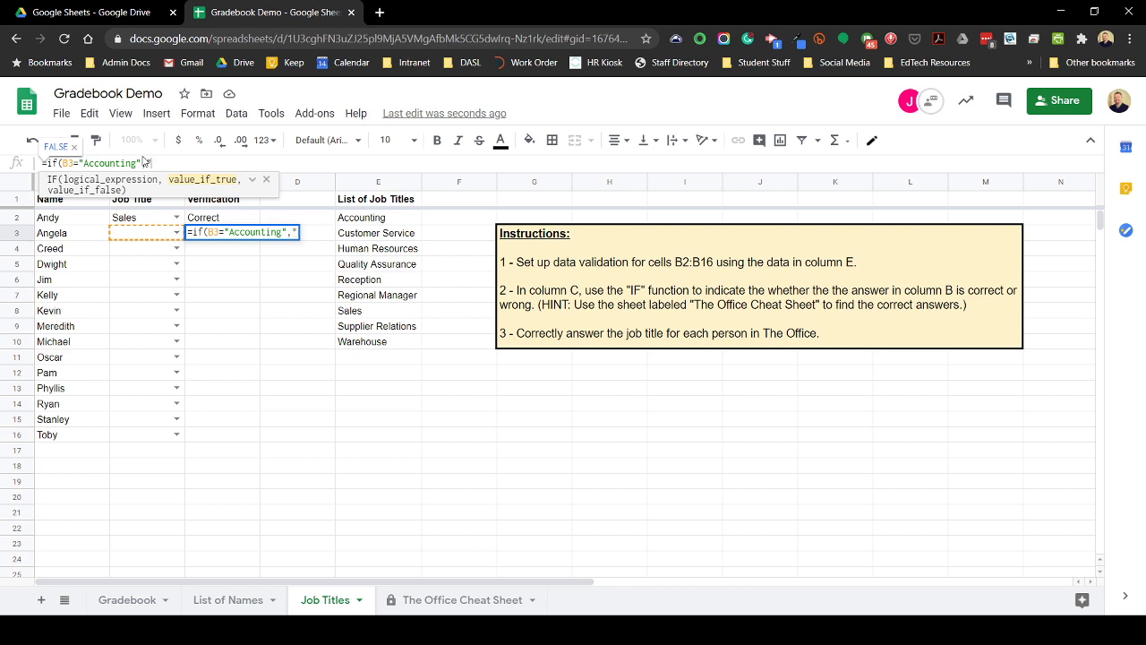
{"action": "type", "text": "Correct\", "}
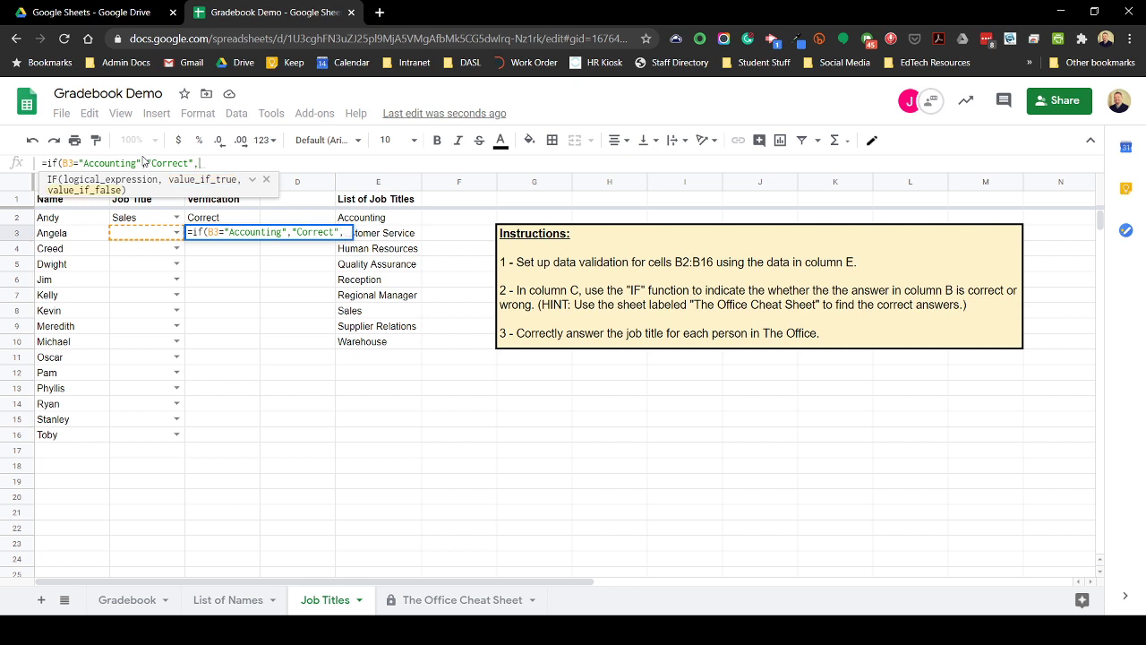
{"action": "type", "text": "\"Wrong\""}
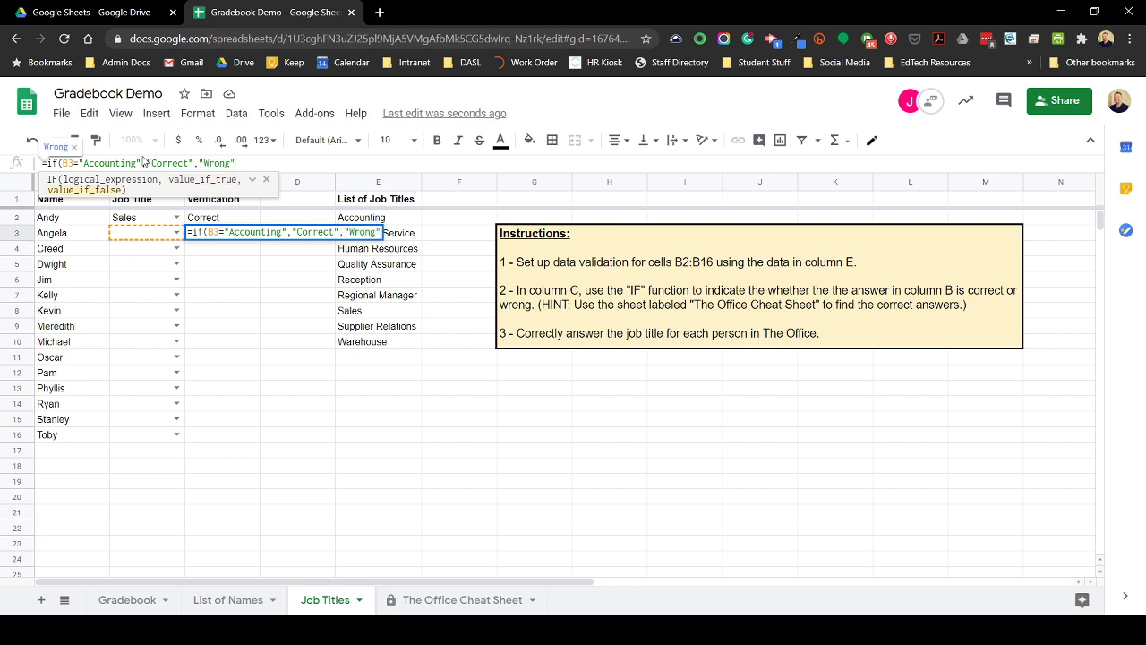
{"action": "key", "text": "Return"}
{"action": "left_click", "coordinate": [211, 234]}
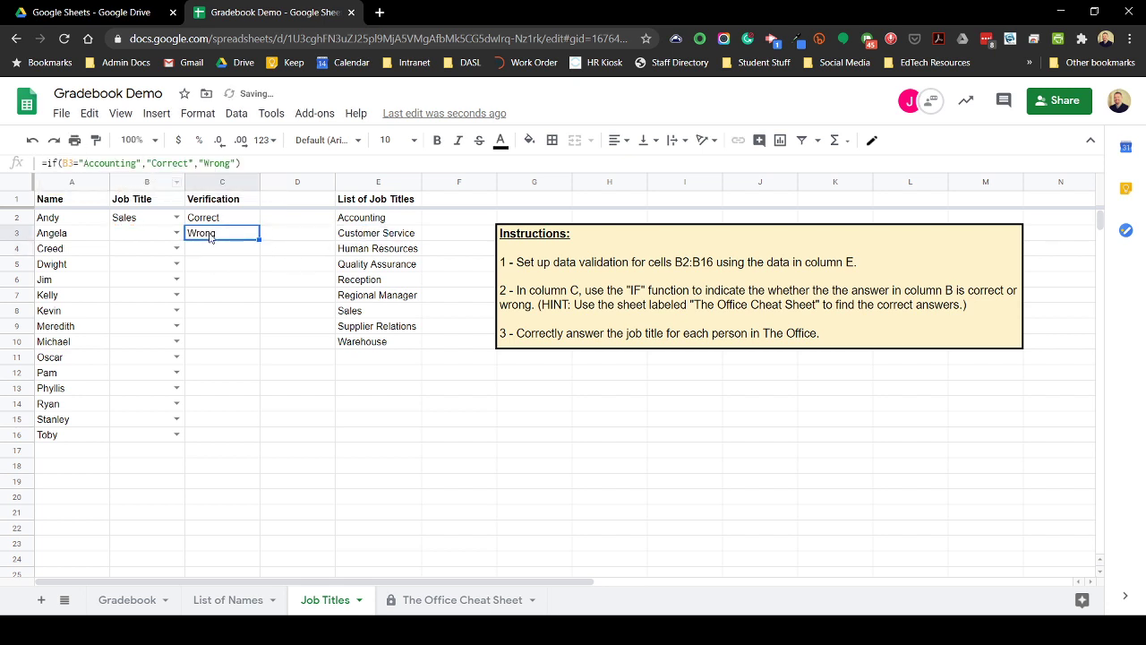
Step: Test the C3 formula by setting the job title in B3 to Accounting and finally to Sales
{"action": "left_click", "coordinate": [176, 233]}
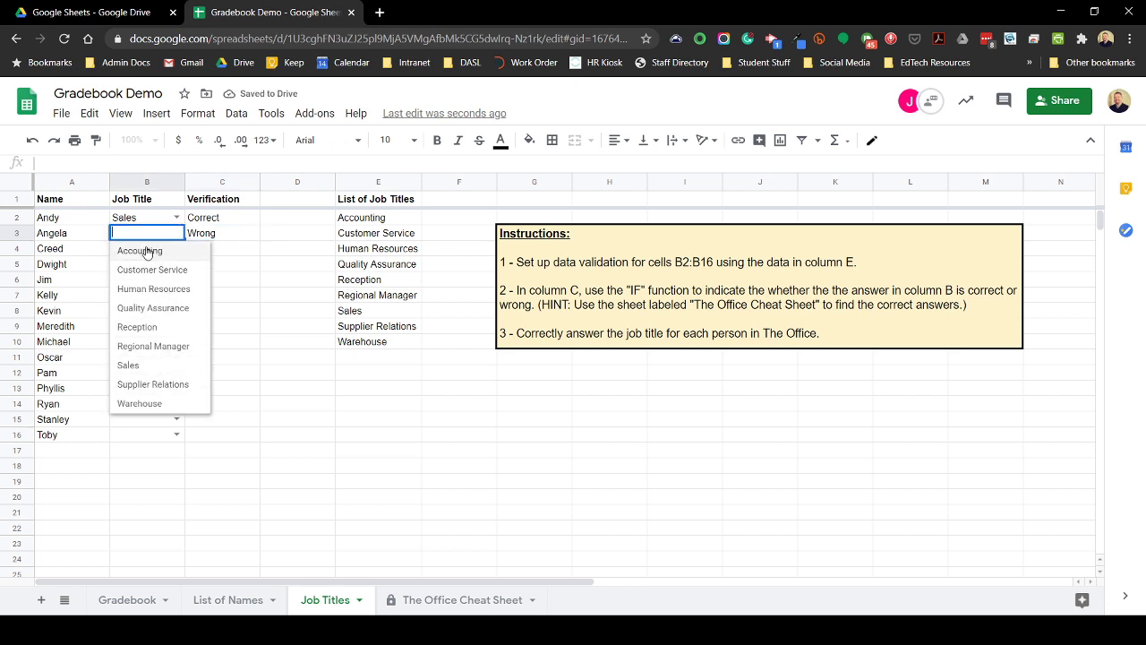
{"action": "left_click", "coordinate": [148, 251]}
{"action": "left_click", "coordinate": [177, 233]}
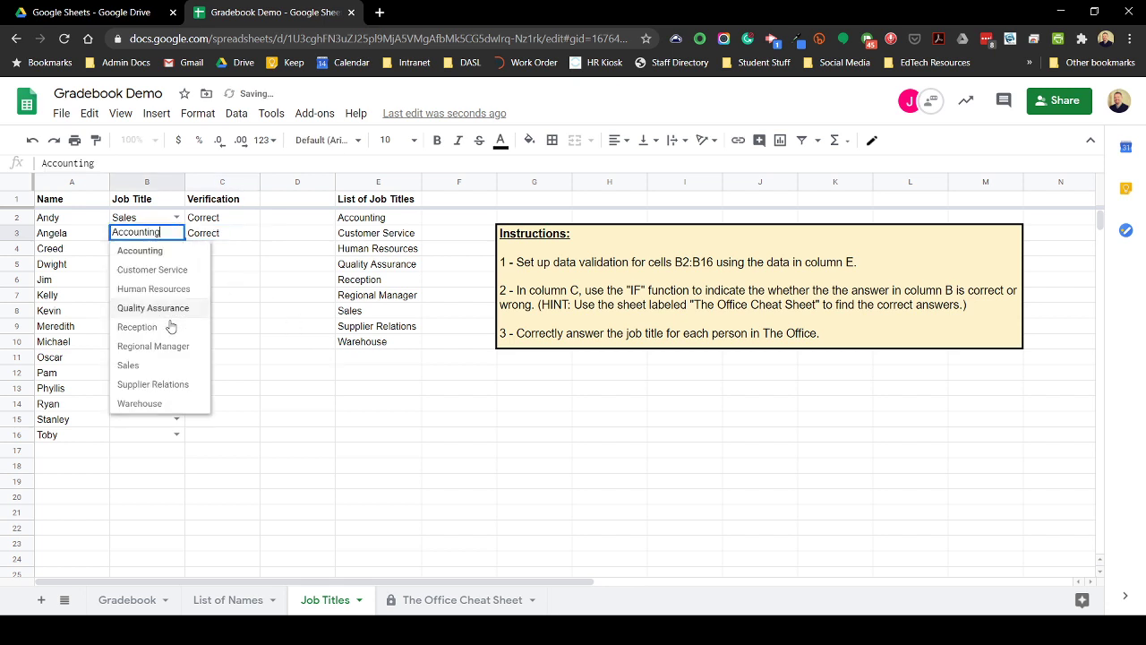
{"action": "left_click", "coordinate": [151, 366]}
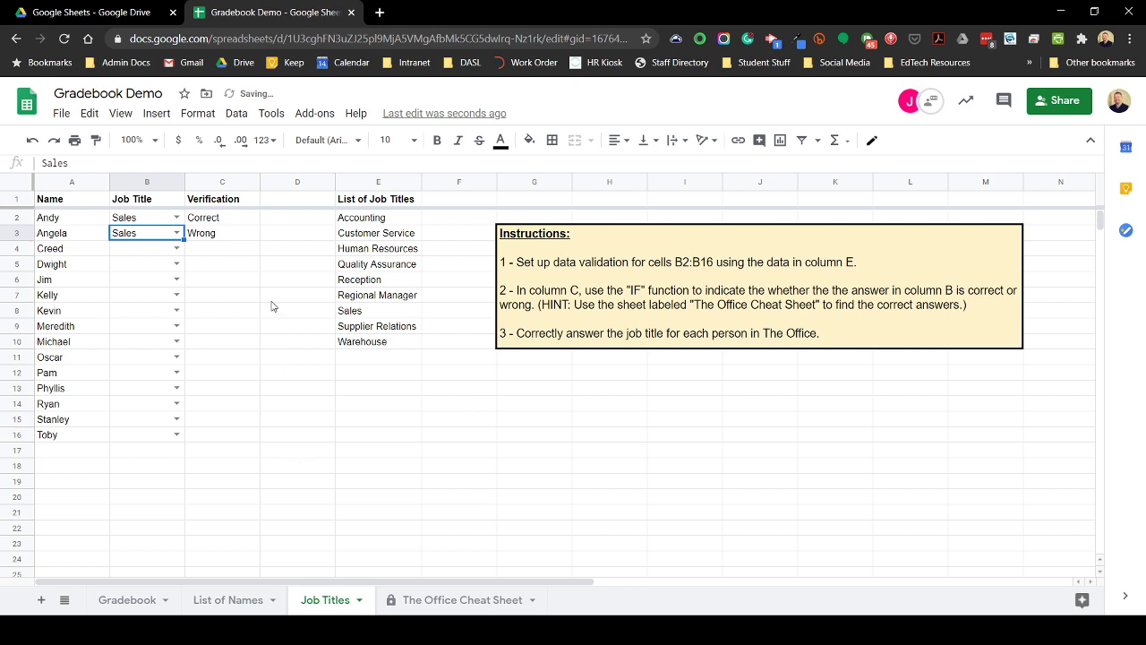
Step: Review the IF formulas in C3 and C2 and the empty Verification cells below them
{"action": "left_click", "coordinate": [242, 235]}
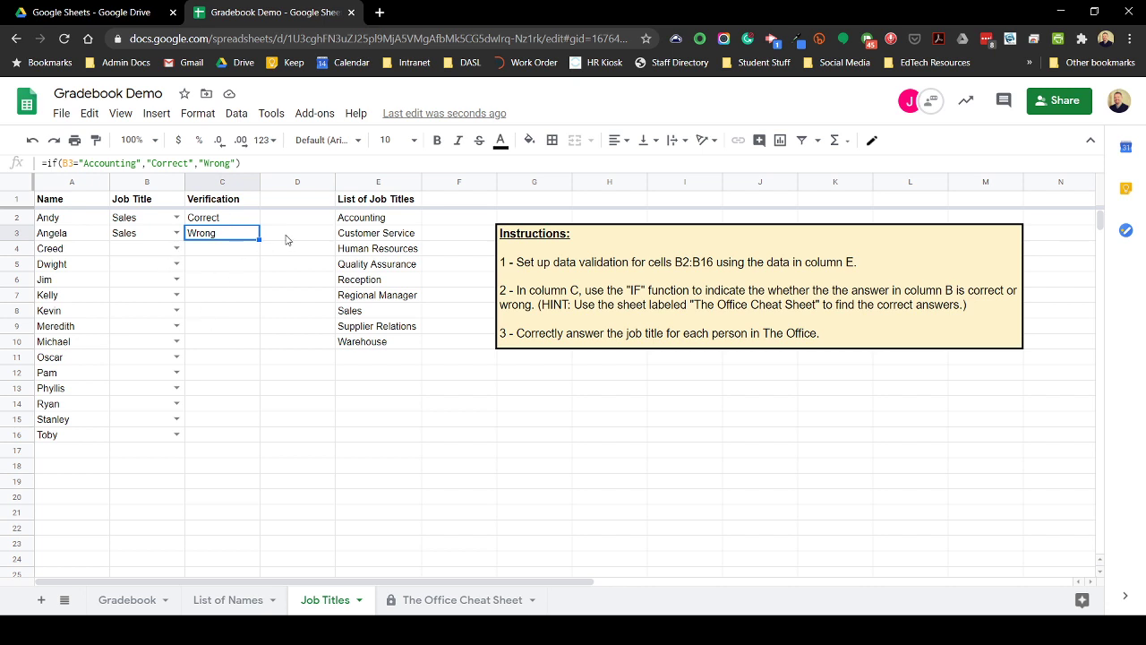
{"action": "left_click_drag", "start_coordinate": [250, 219], "coordinate": [237, 285]}
{"action": "left_click", "coordinate": [236, 282]}
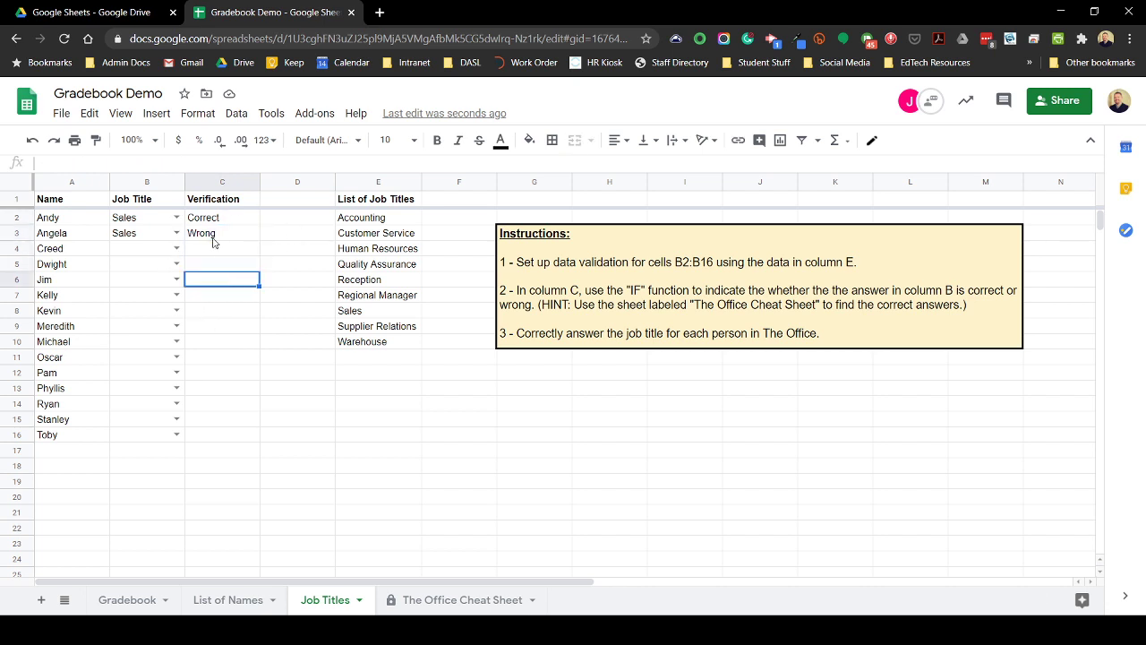
{"action": "left_click", "coordinate": [215, 223]}
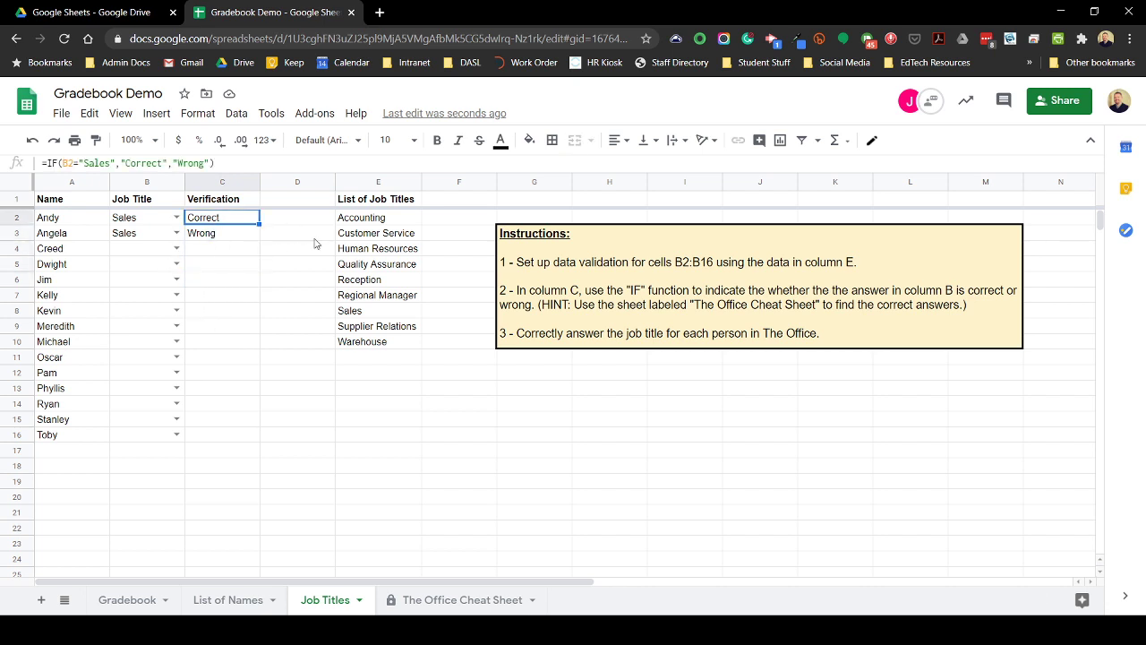